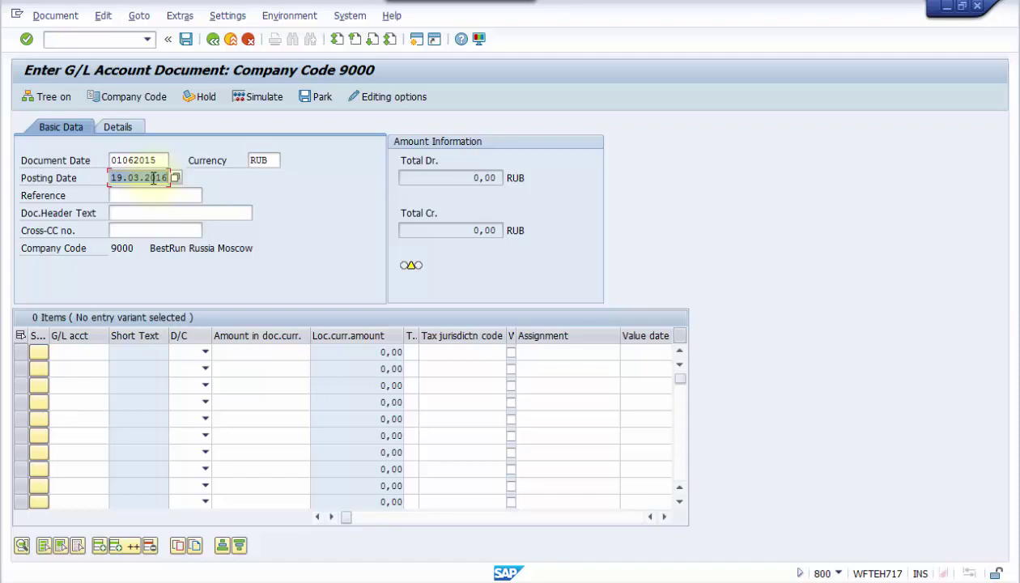
Step: Set the posting date to 01062015 and enter G/L accounts 31001500 and INITIAL0 in the first two item rows
key("BackSpace")
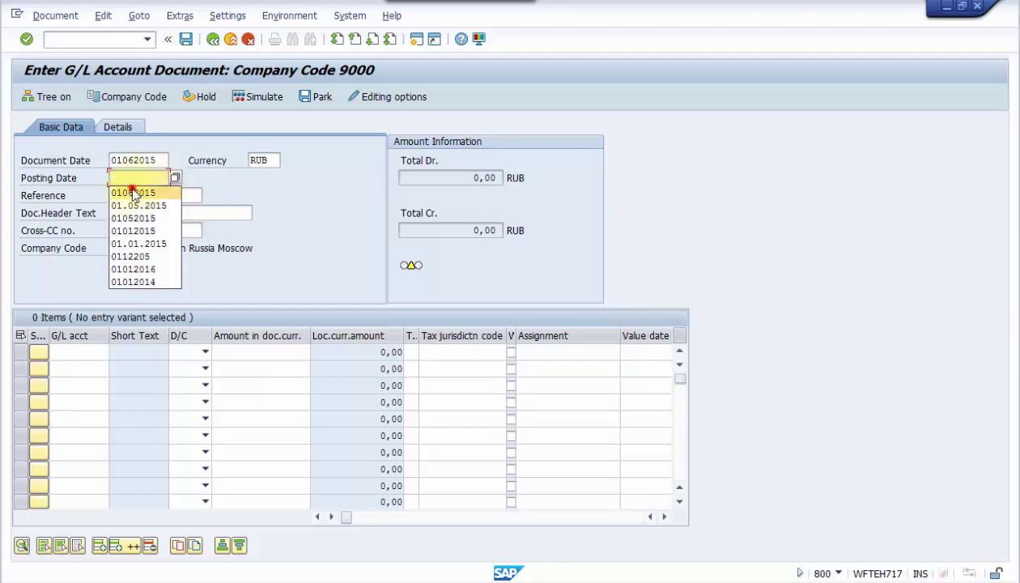
left_click(133, 192)
left_click(83, 355)
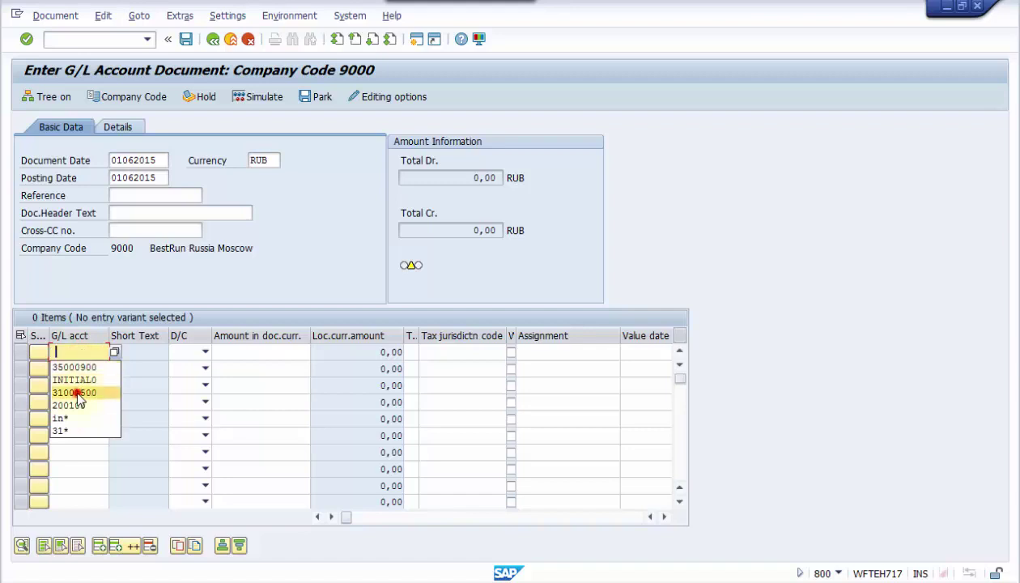
left_click(77, 394)
left_click(75, 369)
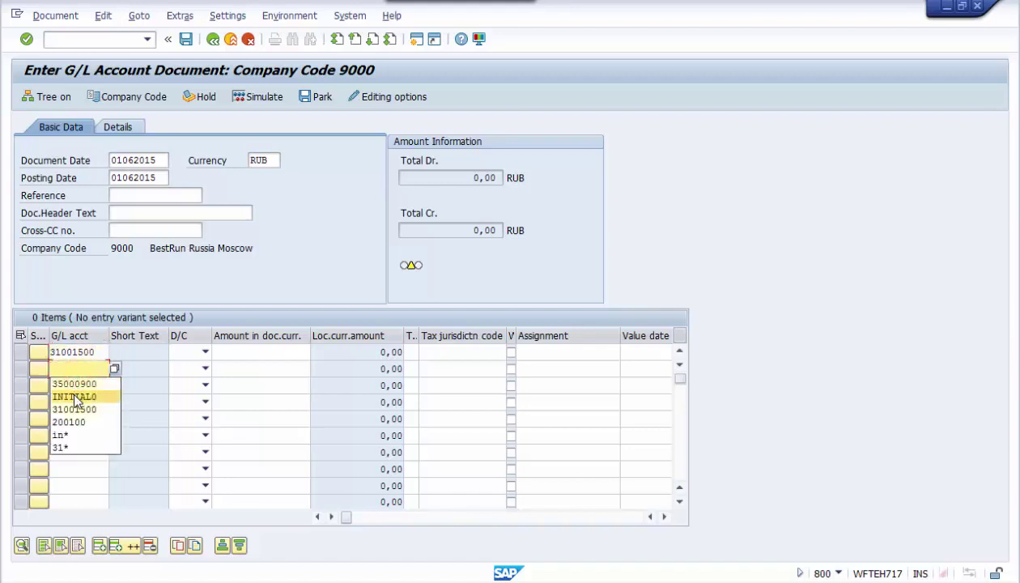
left_click(74, 395)
Step: Make the 31001500 item a debit and the INITIAL0 item a credit, each with an amount of 5000
left_click(204, 352)
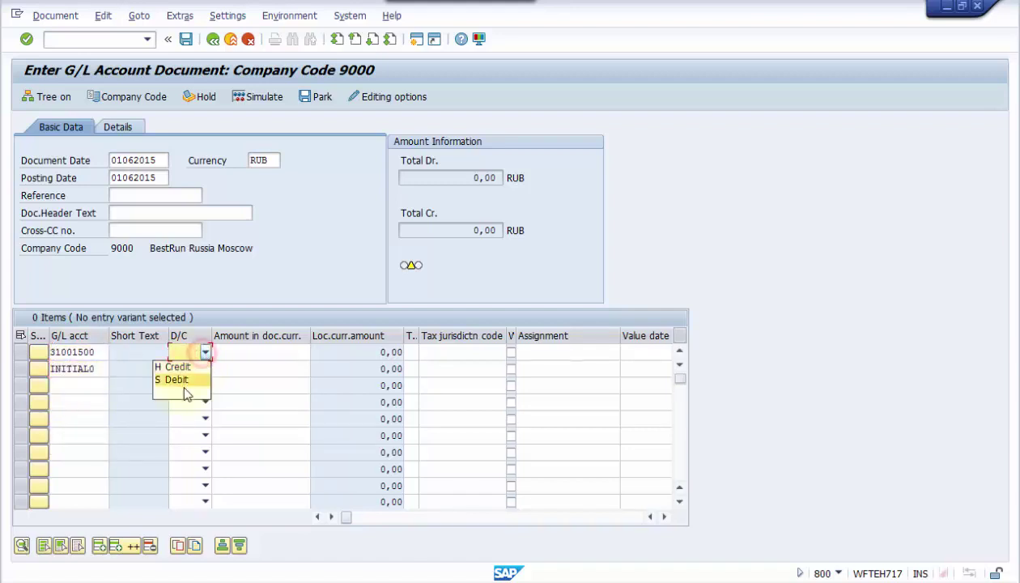
left_click(183, 380)
left_click(187, 370)
left_click(188, 382)
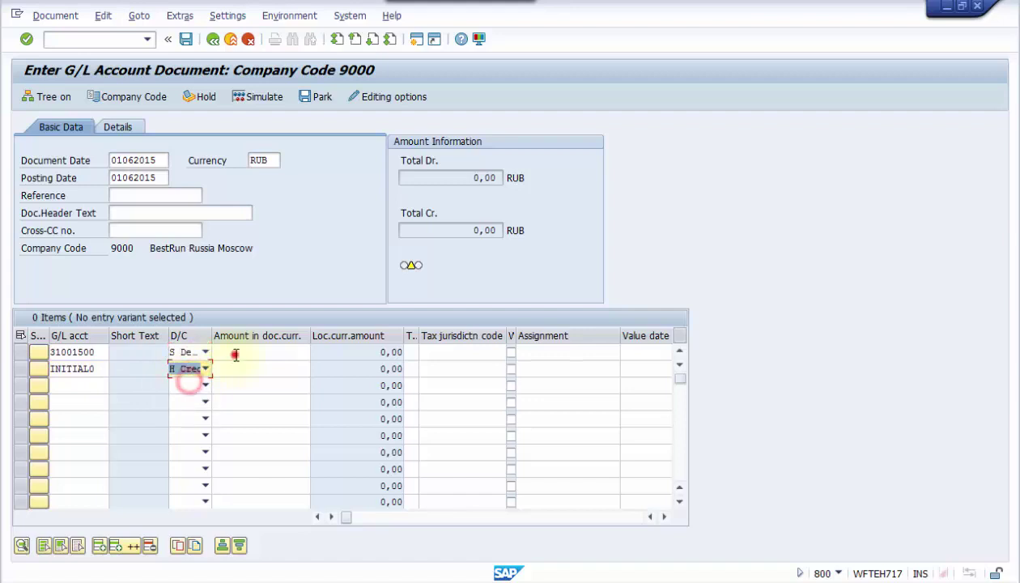
left_click(235, 354)
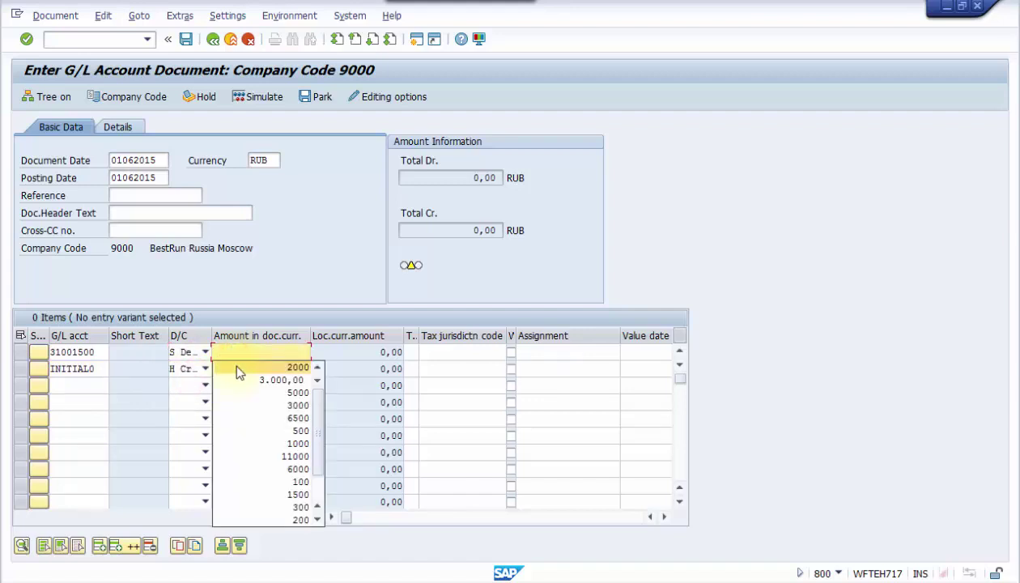
left_click(238, 393)
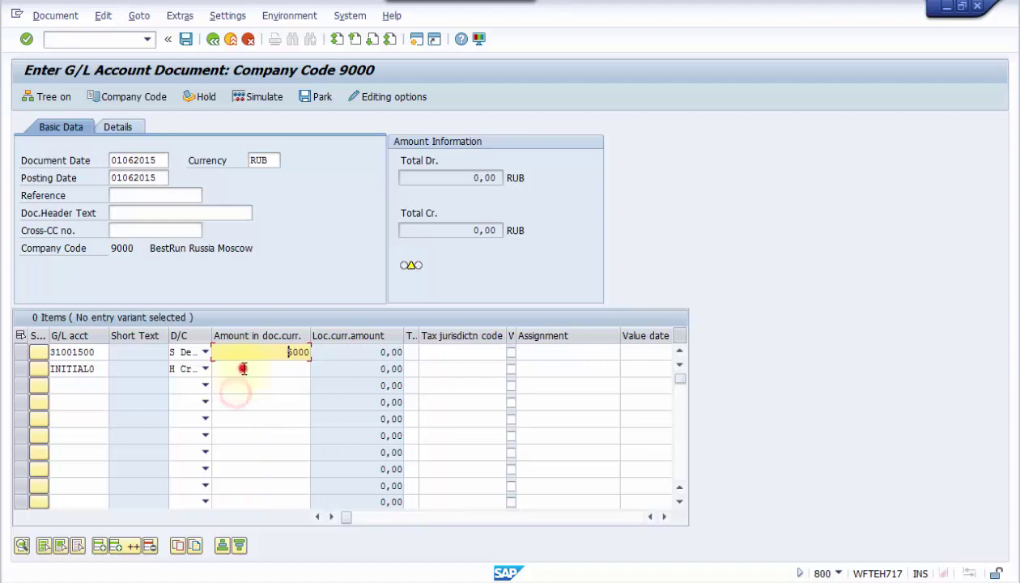
left_click(243, 369)
left_click(257, 409)
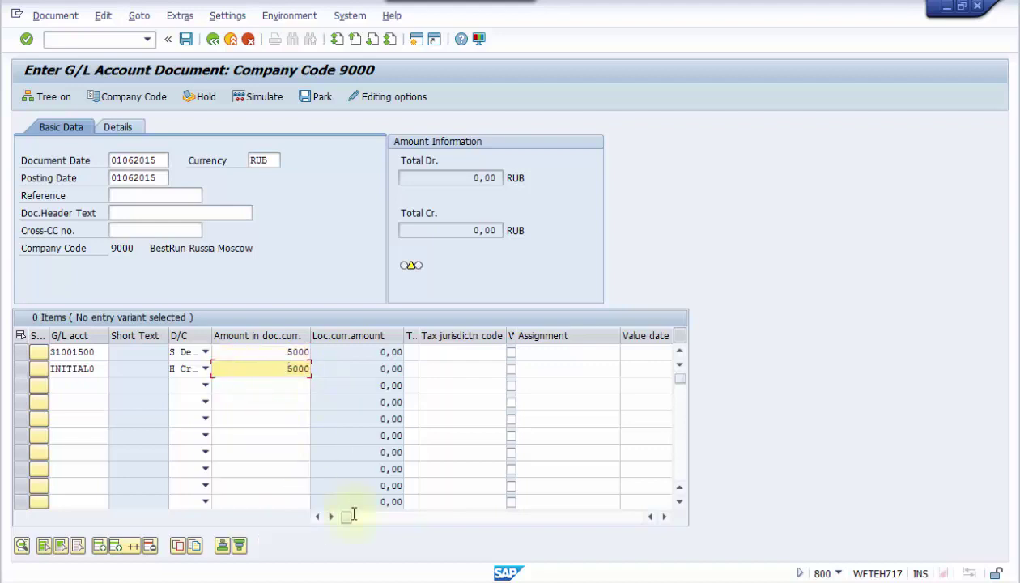
Step: Assign cost center 2300 to the 31001500 debit item and validate the entered document data
left_click_drag(348, 517, 381, 518)
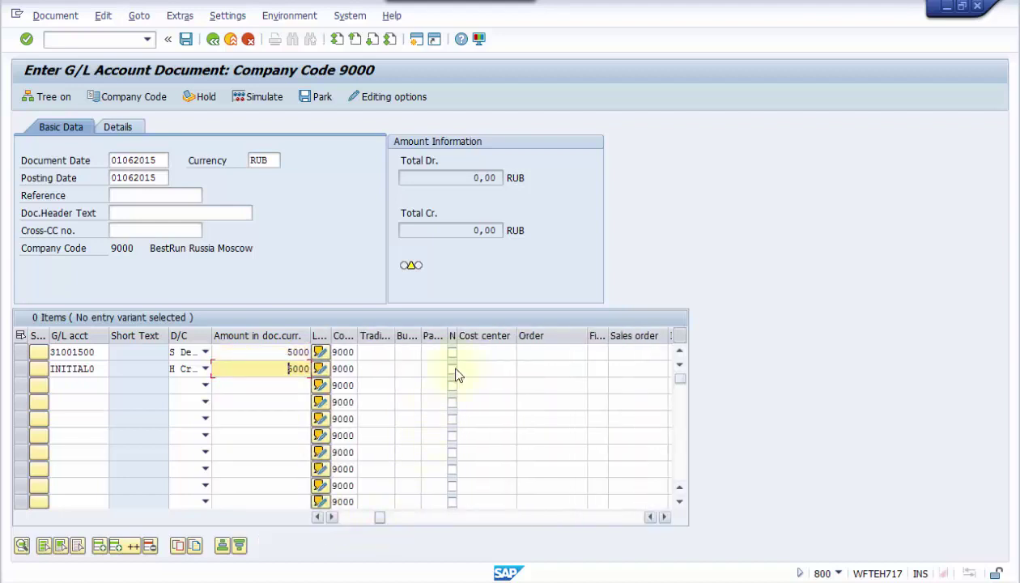
left_click(471, 351)
left_click(476, 378)
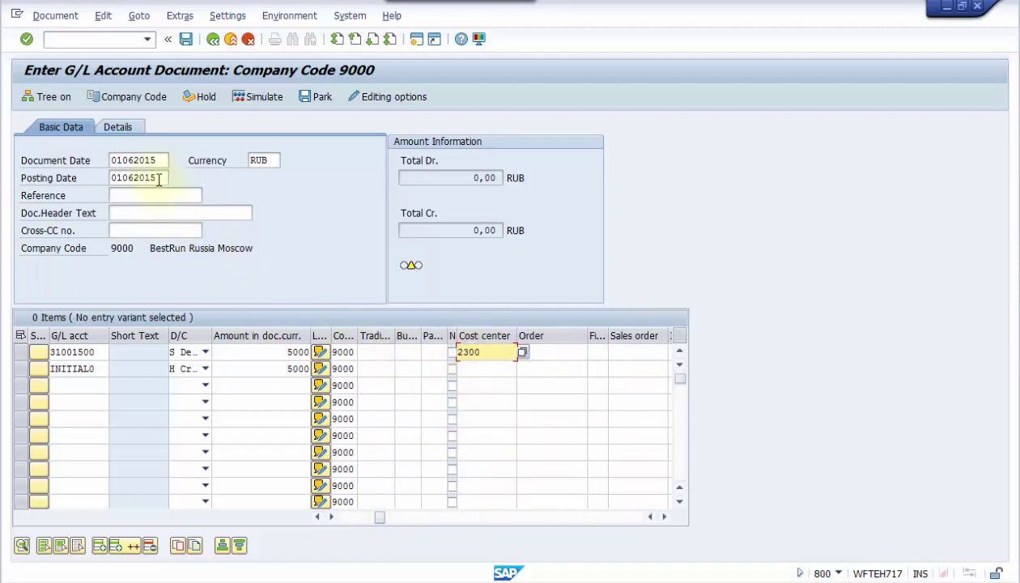
double_click(84, 353)
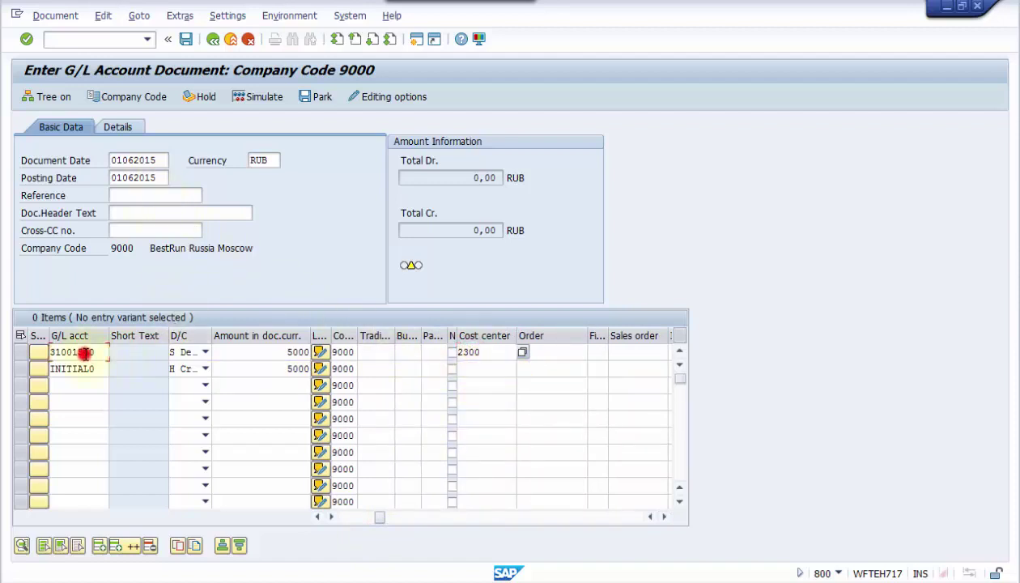
left_click(28, 38)
left_click(27, 38)
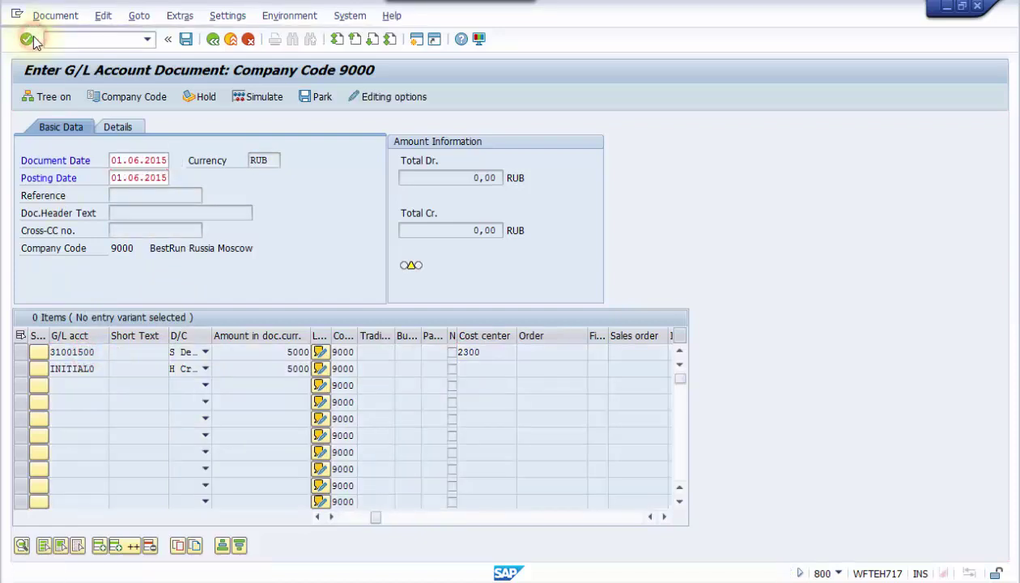
Step: Open the additional coding block of the 31001500 item and choose location BDR (Federal Signal IPS)
double_click(87, 352)
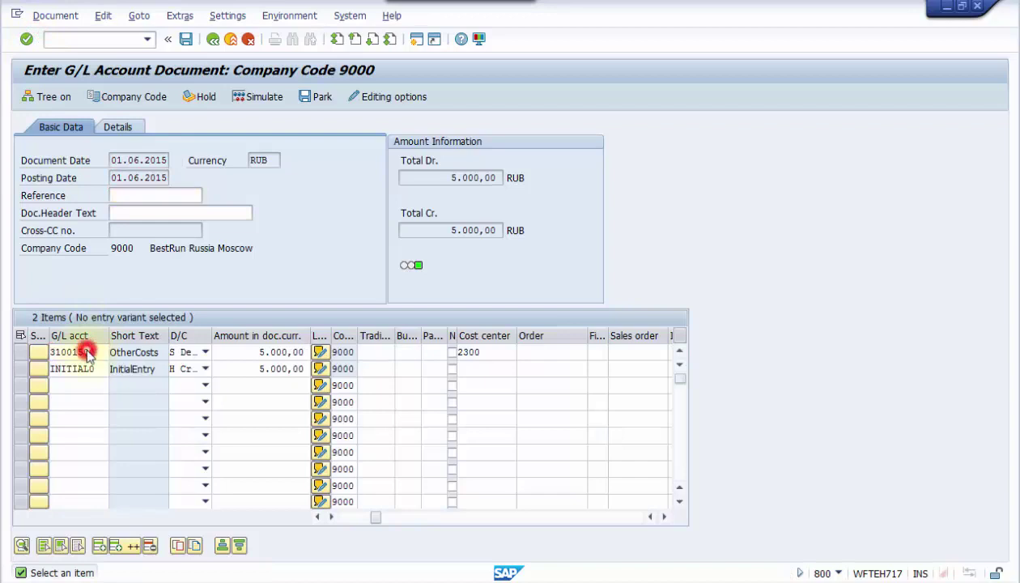
left_click(447, 300)
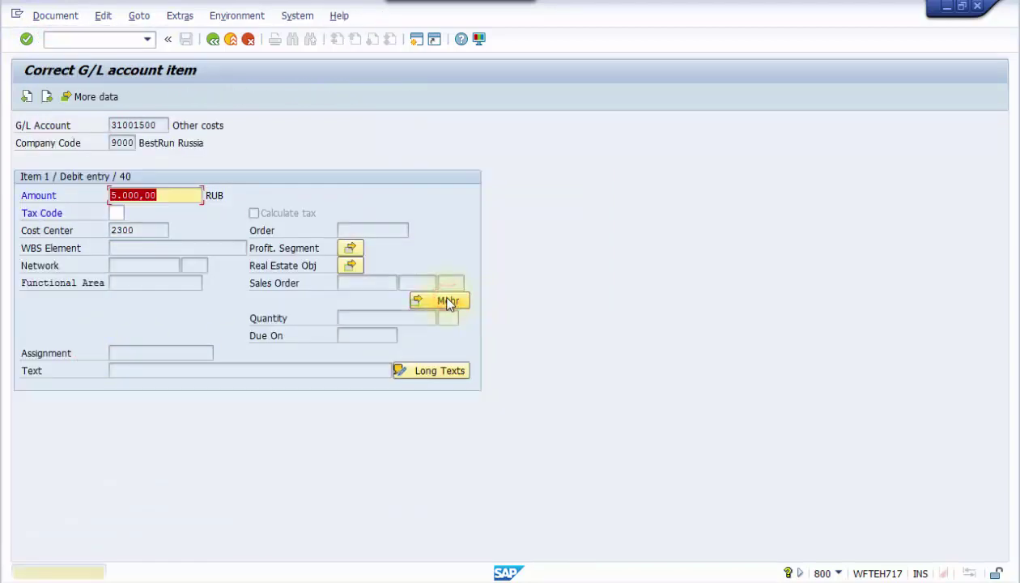
left_click(448, 301)
left_click(26, 38)
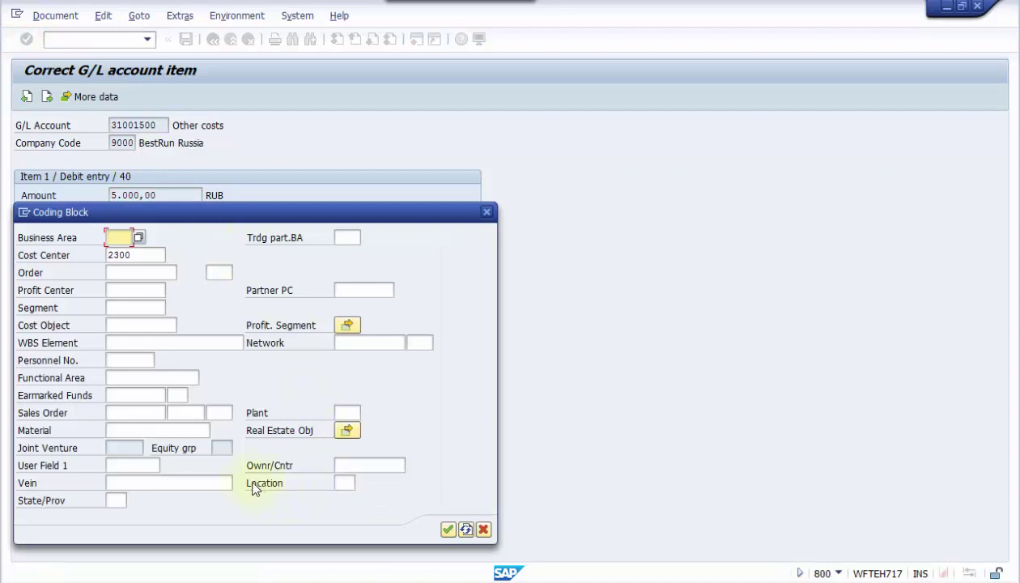
left_click(348, 483)
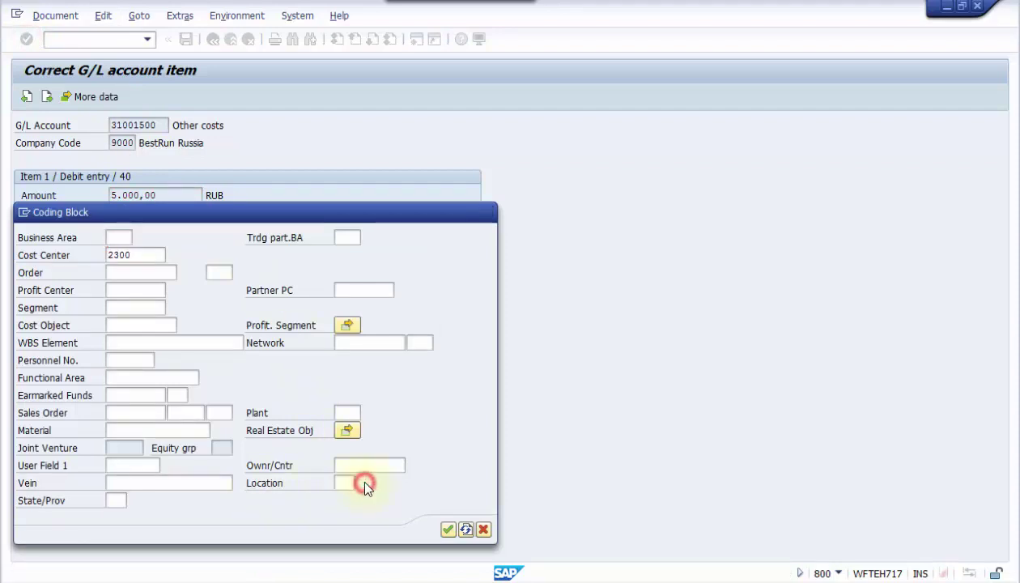
left_click(364, 484)
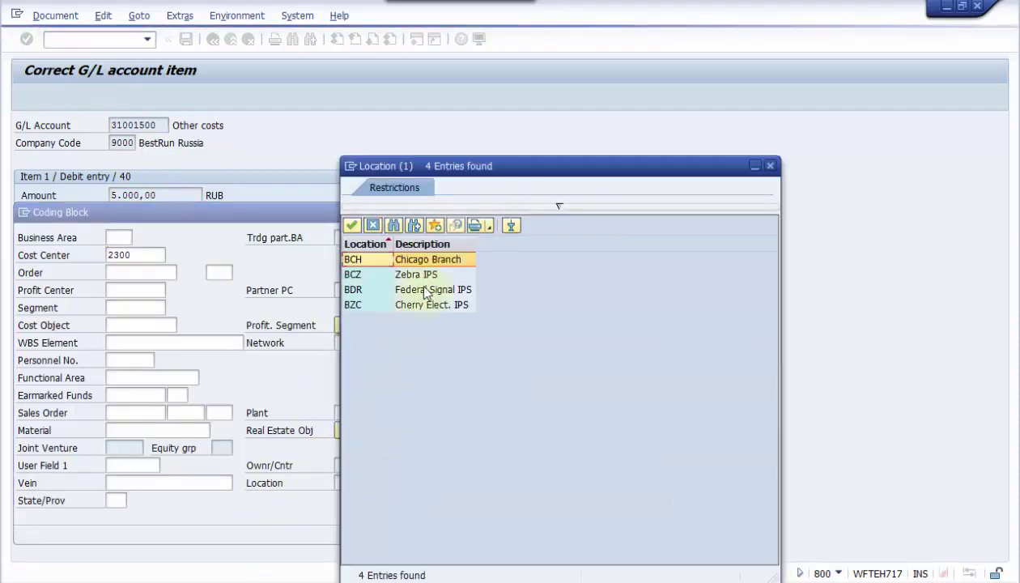
double_click(425, 289)
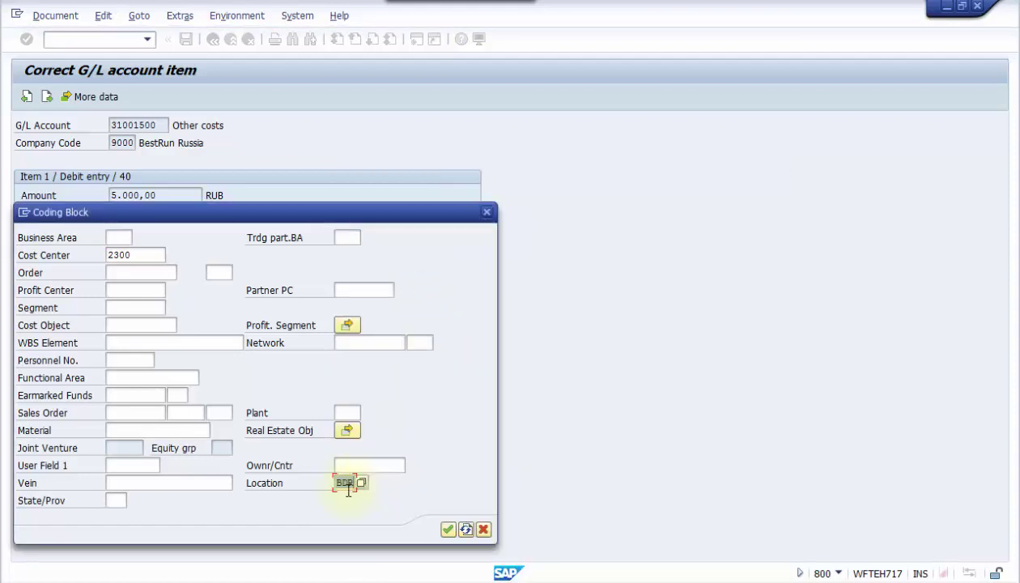
Step: Look up the technical field name of the coding block's Location field in its help, and close the help
left_click(343, 484)
key("F1")
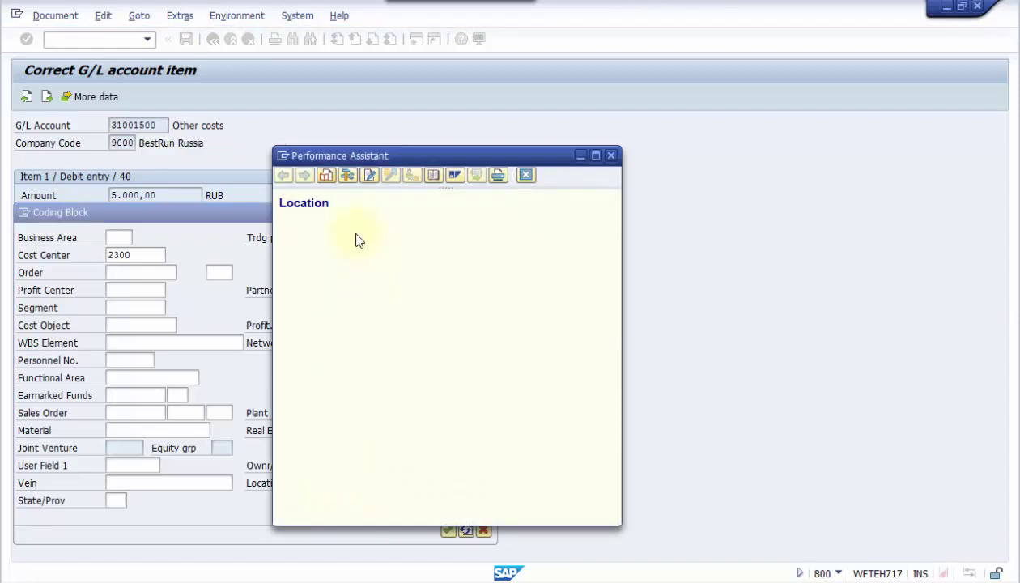
left_click(346, 176)
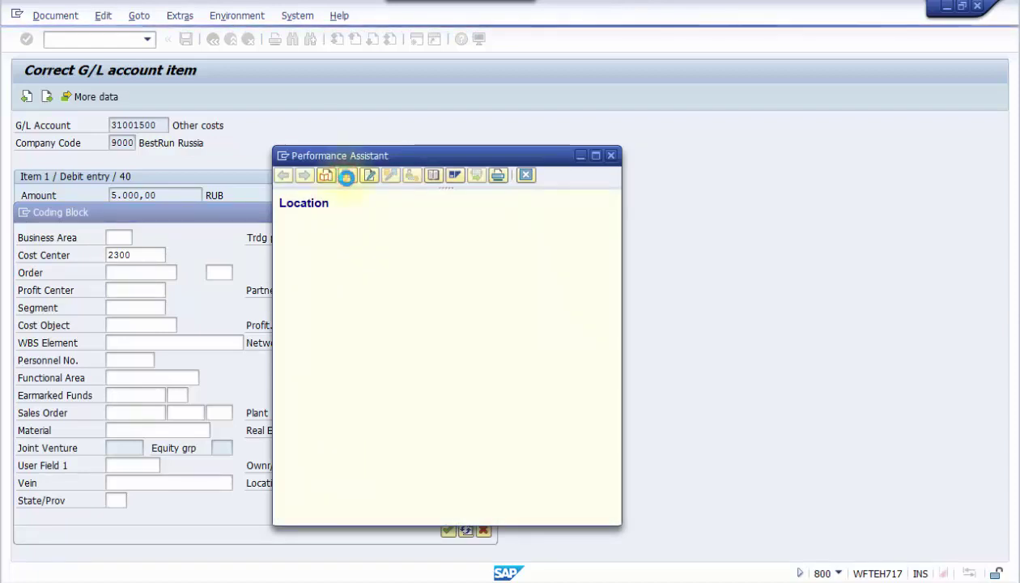
left_click_drag(221, 419, 143, 420)
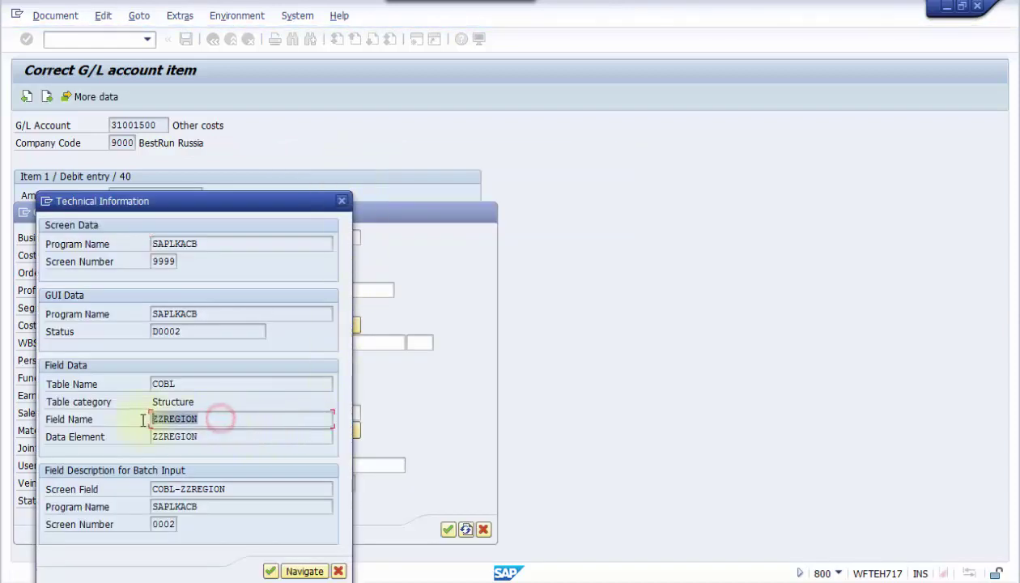
left_click(344, 203)
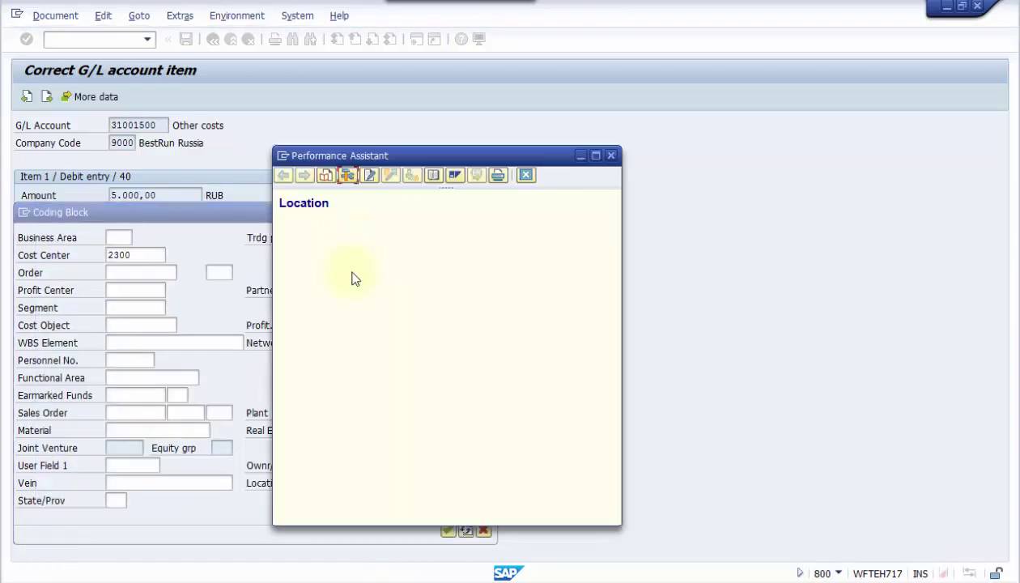
left_click(611, 157)
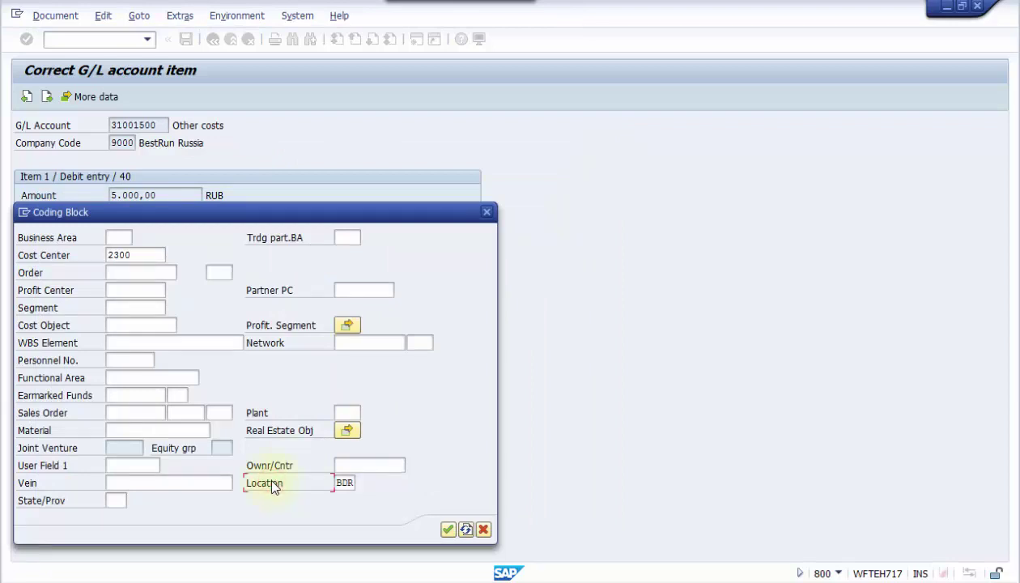
Step: Copy the Location field label in the coding block to the clipboard
key("ctrl+y")
left_click_drag(246, 482, 293, 482)
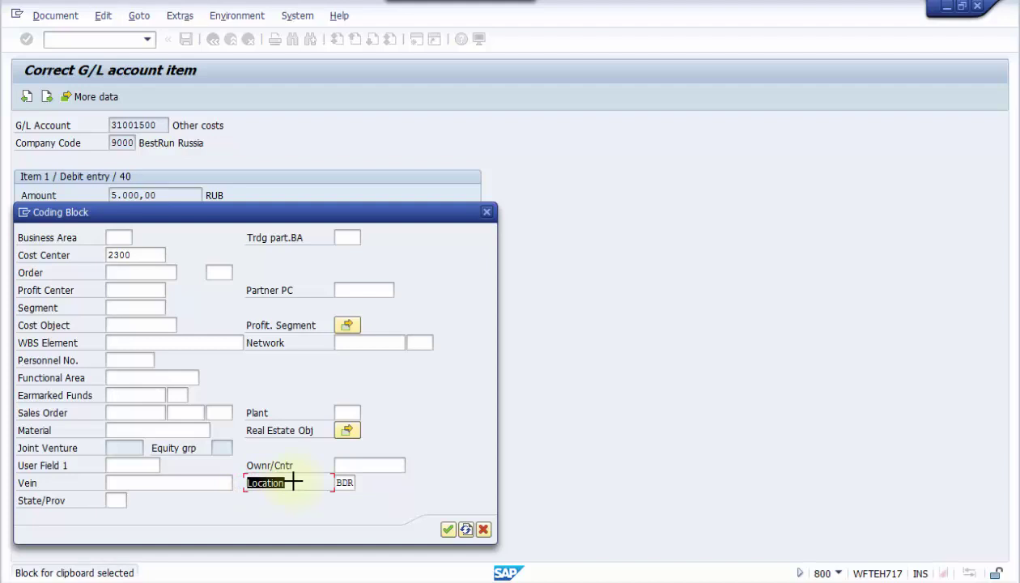
key("ctrl+c")
Step: Accept the coding block entries and return to the document entry overview
left_click(448, 529)
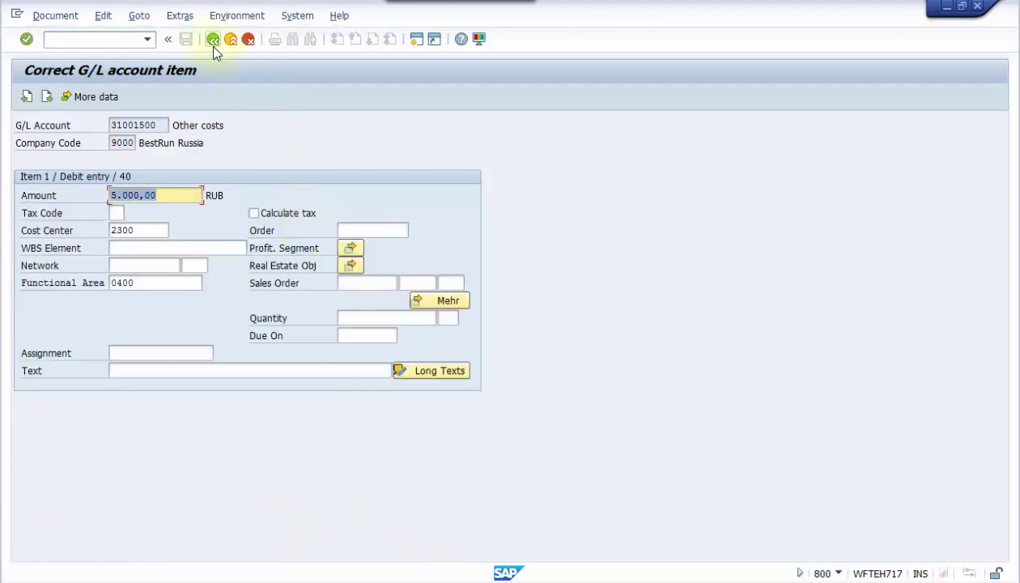
left_click(213, 41)
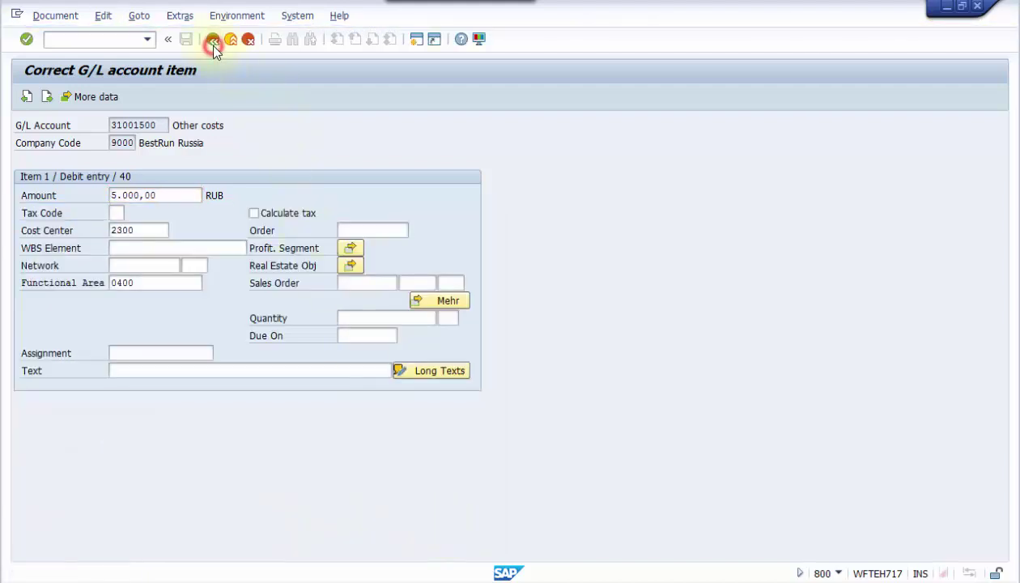
left_click(26, 38)
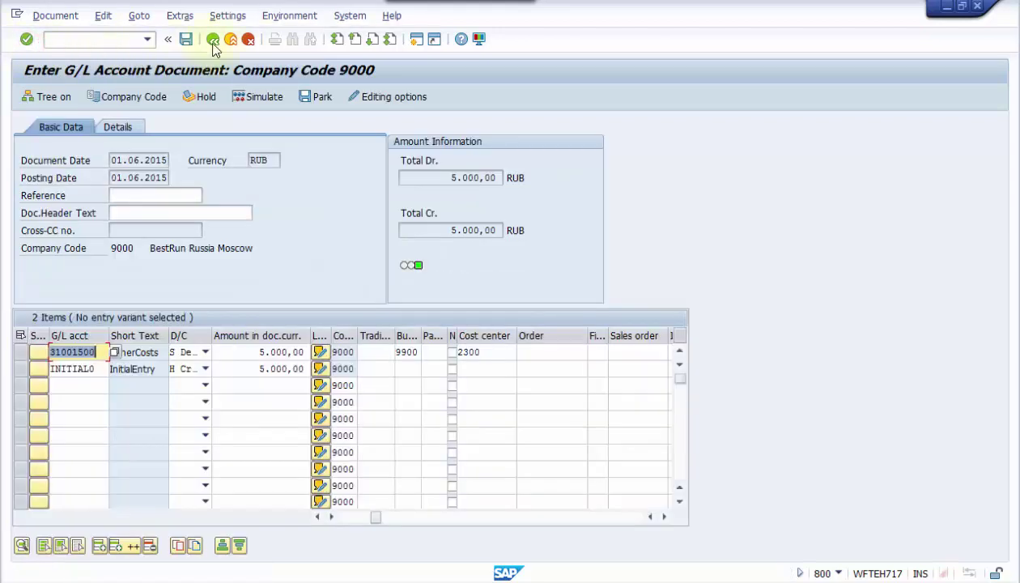
Step: Post the G/L account document, accepting the prompts along the way
left_click(187, 42)
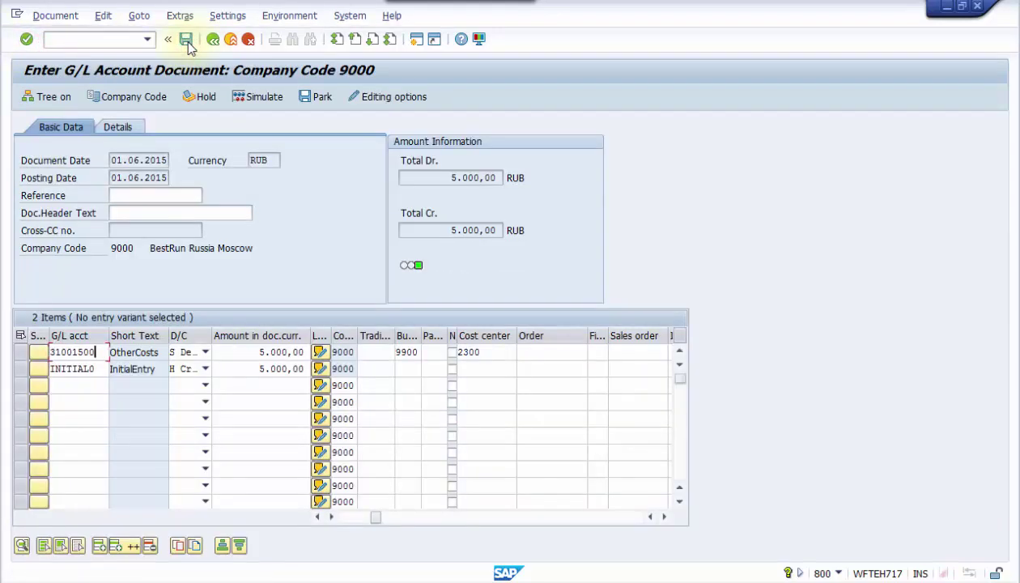
left_click(187, 42)
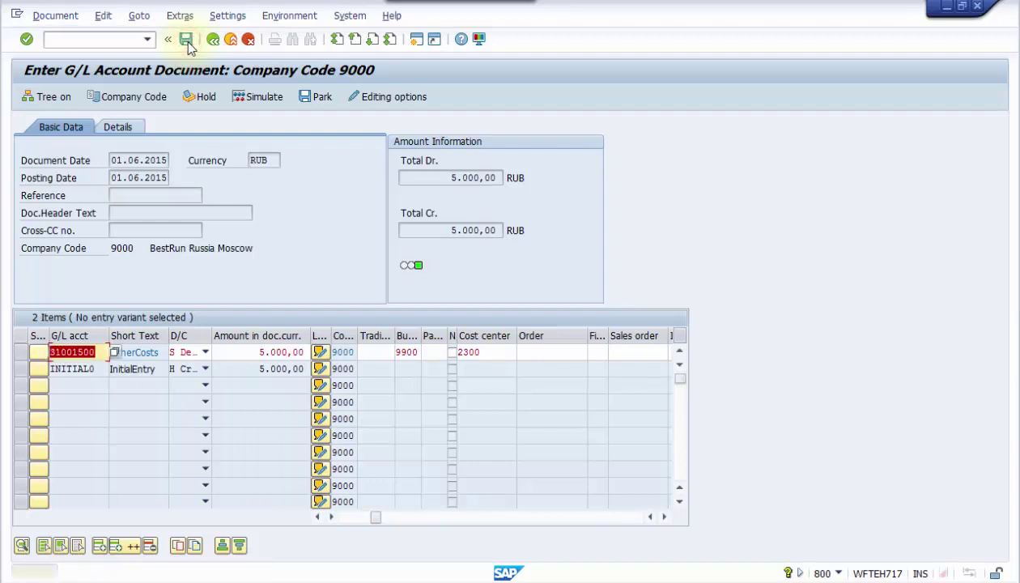
left_click(29, 41)
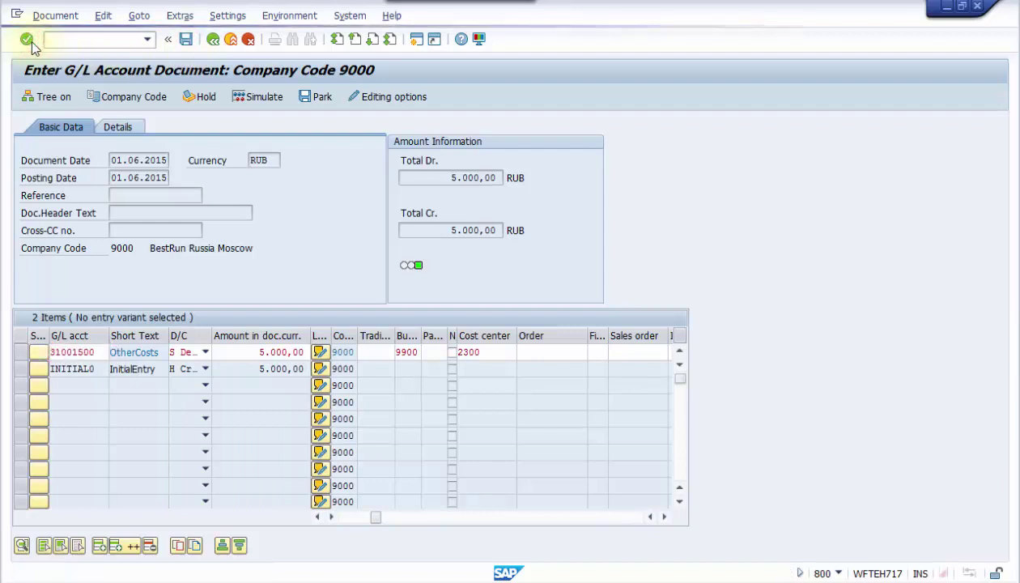
left_click(30, 41)
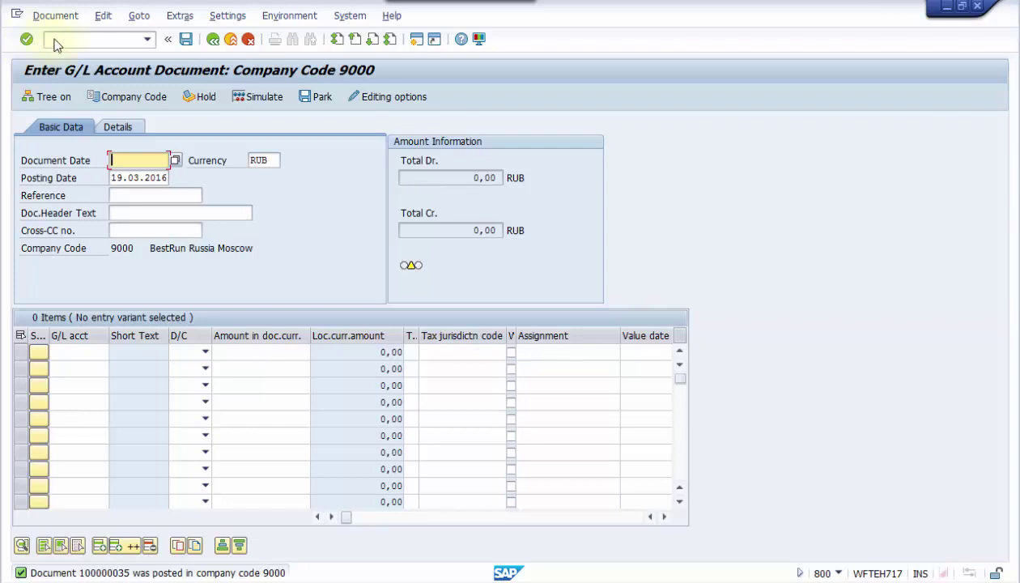
Step: Display the posted document and check the Location in the coding block of its cost center 2300 line item
left_click(74, 23)
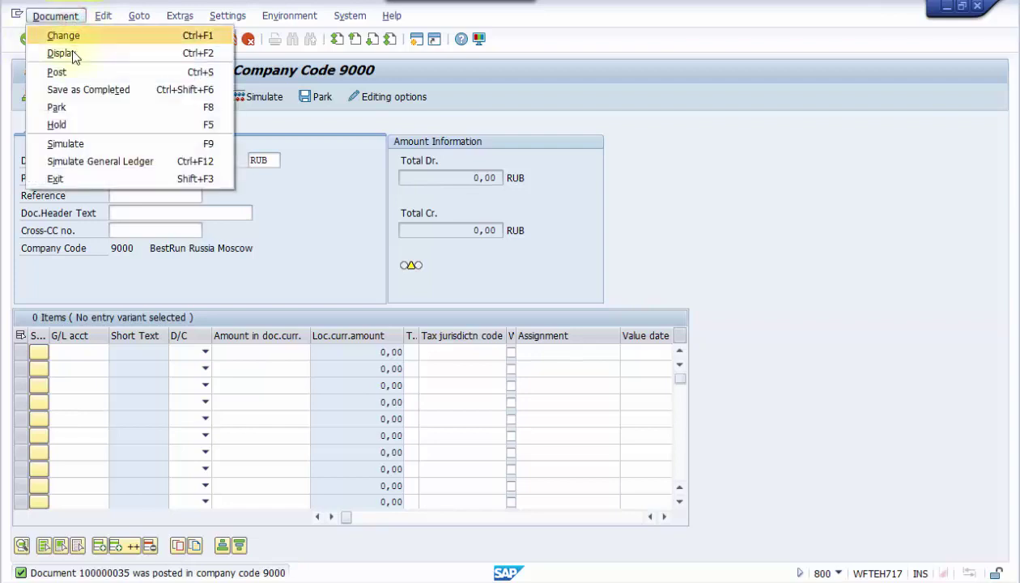
left_click(71, 50)
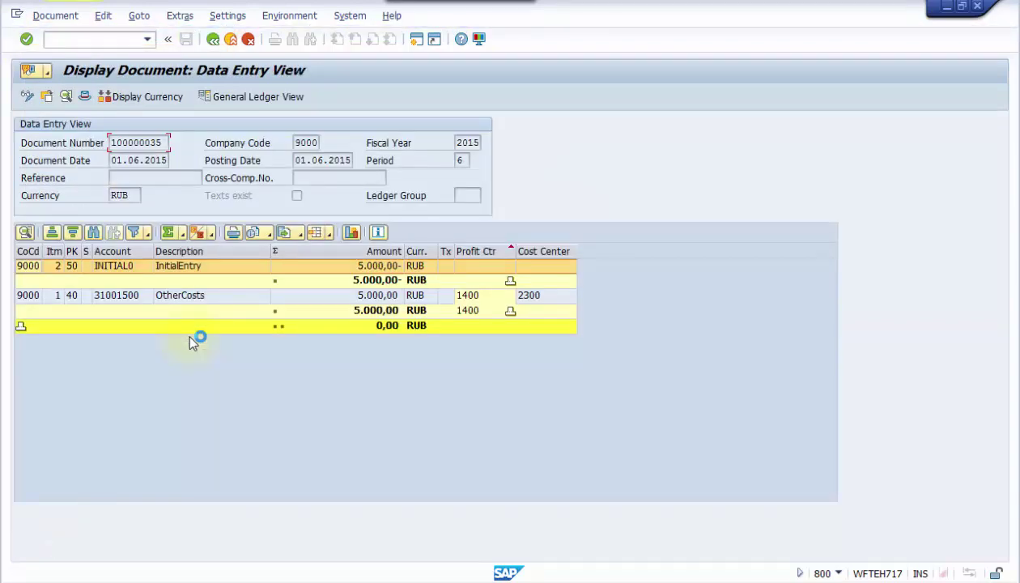
double_click(530, 296)
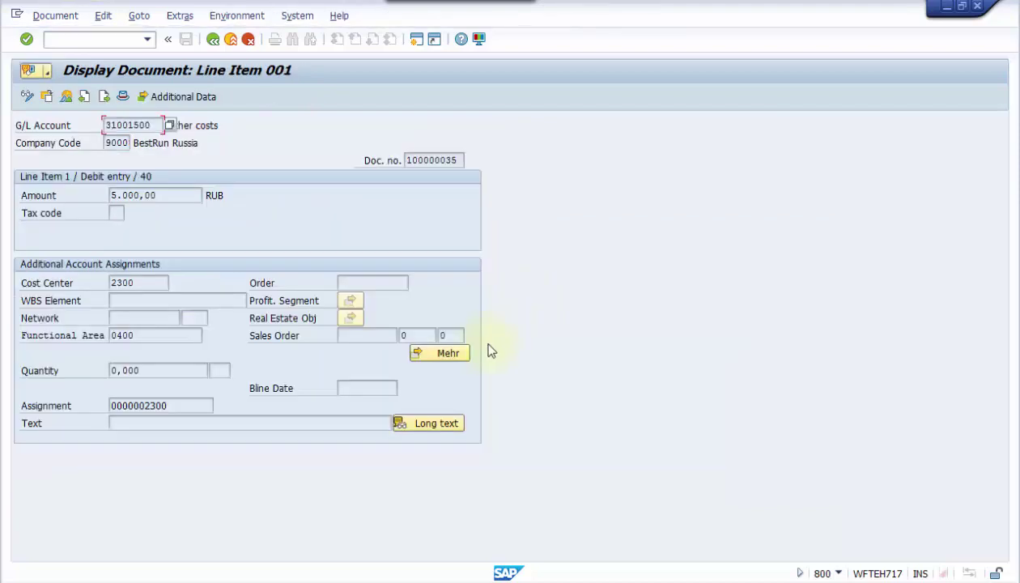
left_click(456, 353)
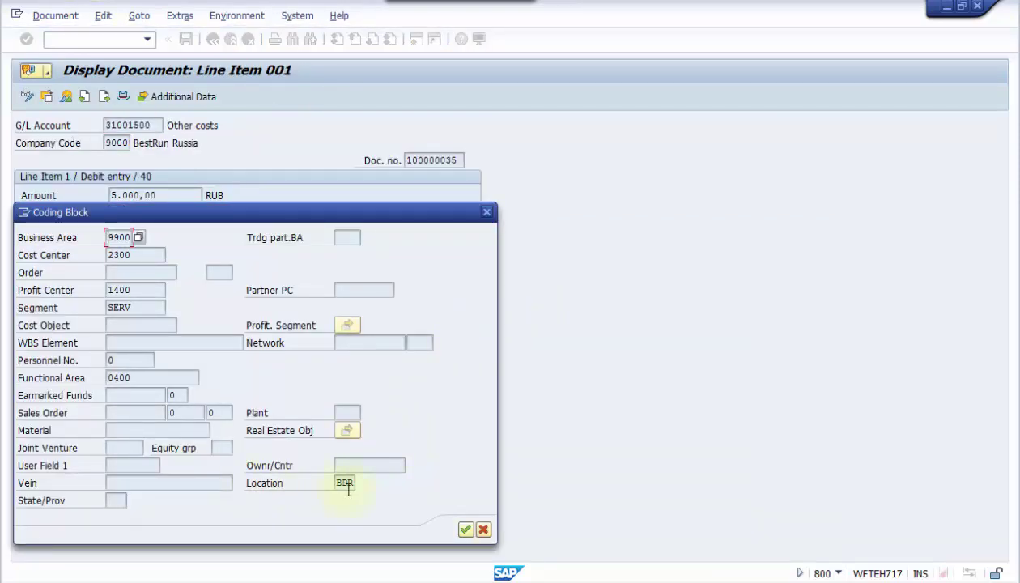
Step: Close the coding block and leave the document display and G/L document entry, discarding the blank entry
left_click(486, 211)
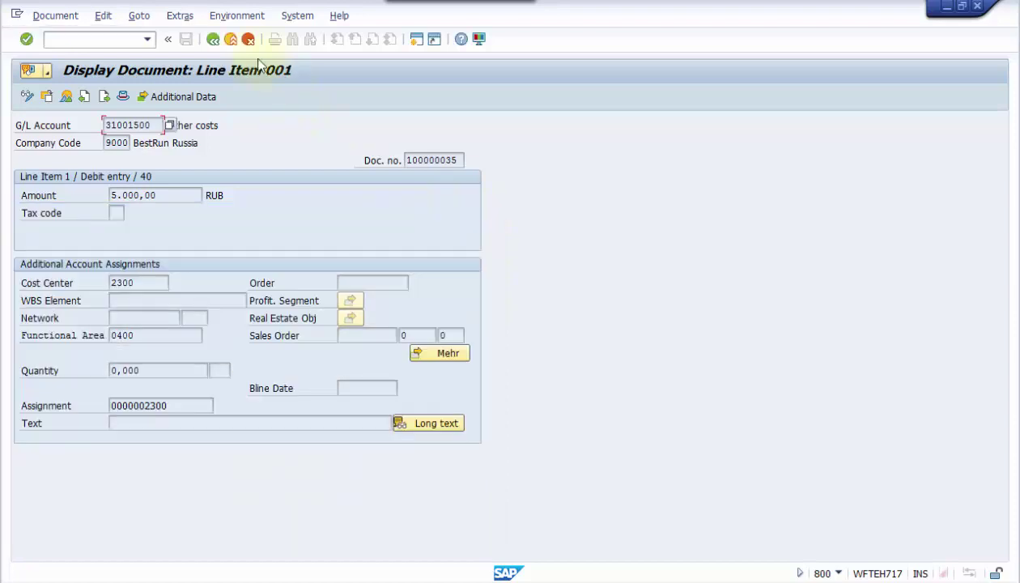
left_click(213, 40)
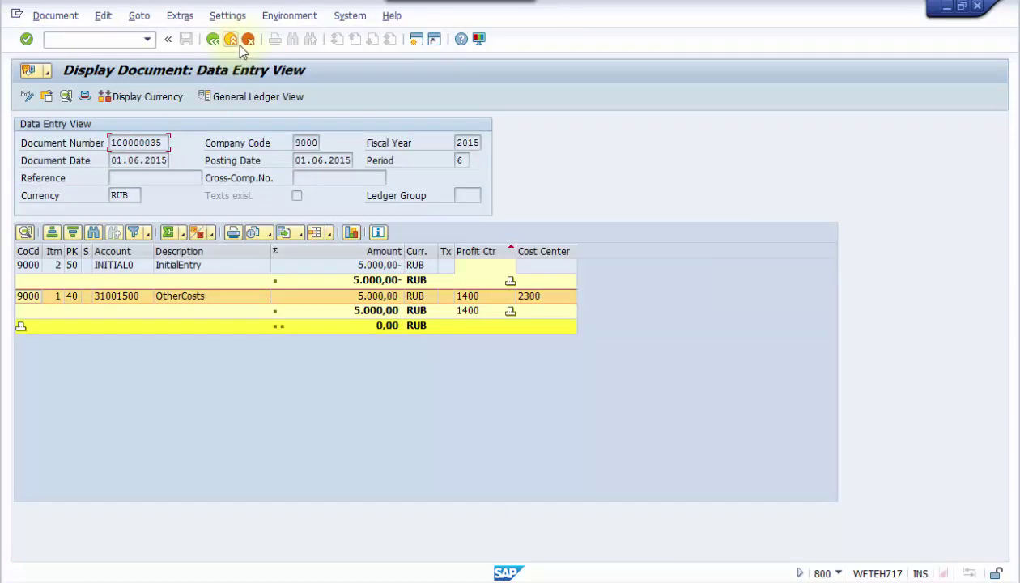
left_click(249, 41)
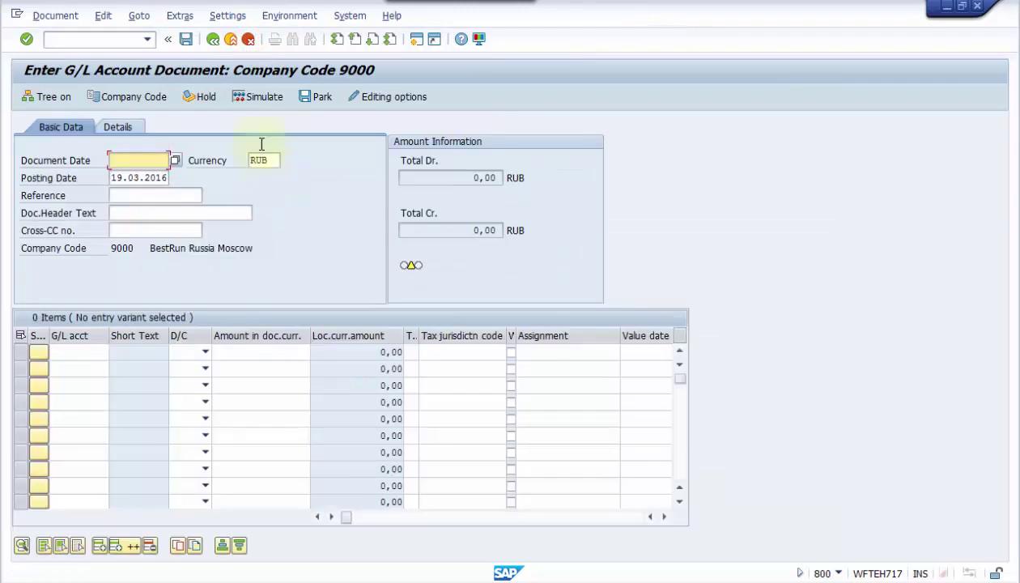
left_click(231, 39)
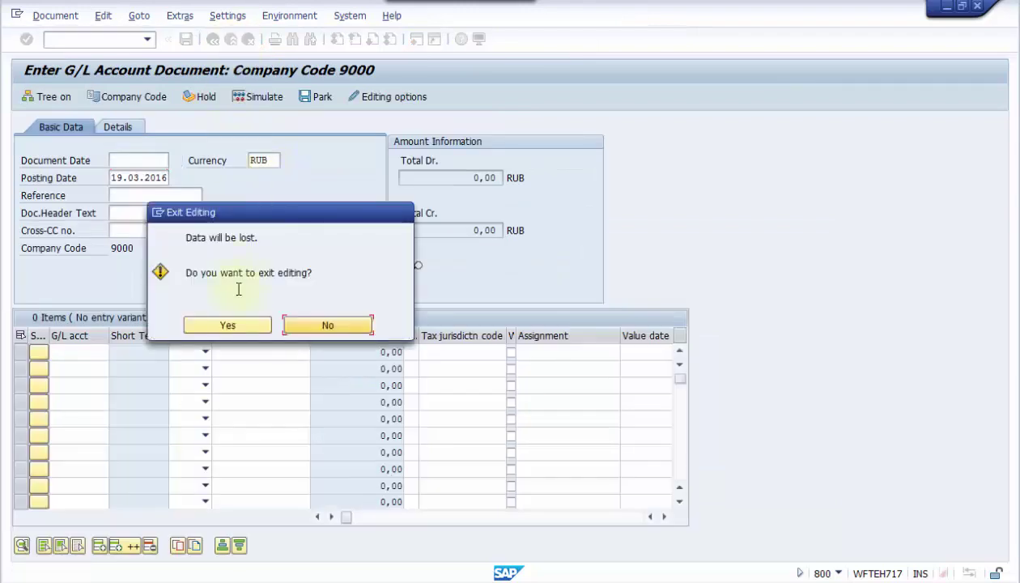
left_click(231, 324)
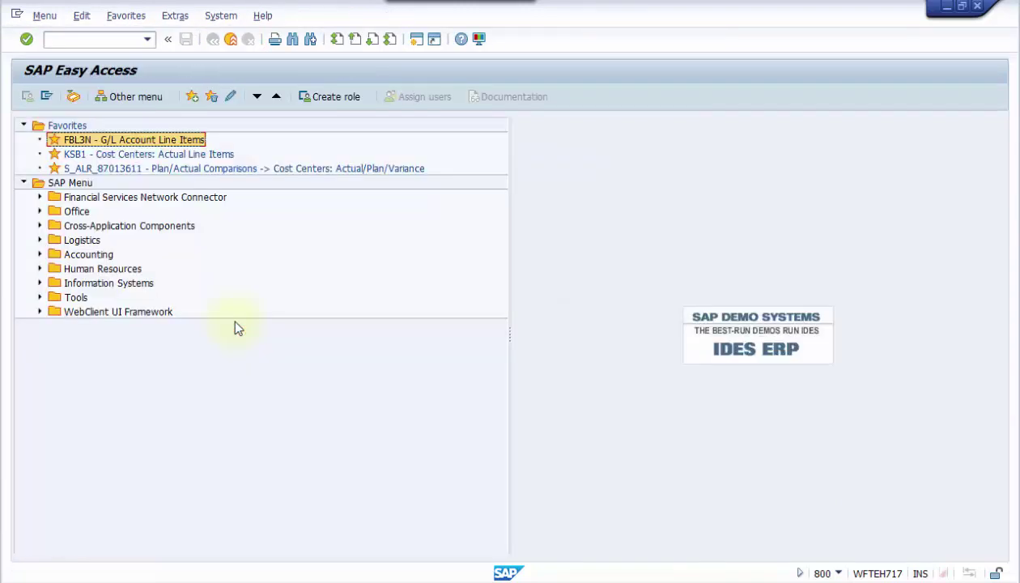
Step: Run the G/L account line item display (FBL3N) for company code 9000 with all items, restricted by posting date
double_click(96, 140)
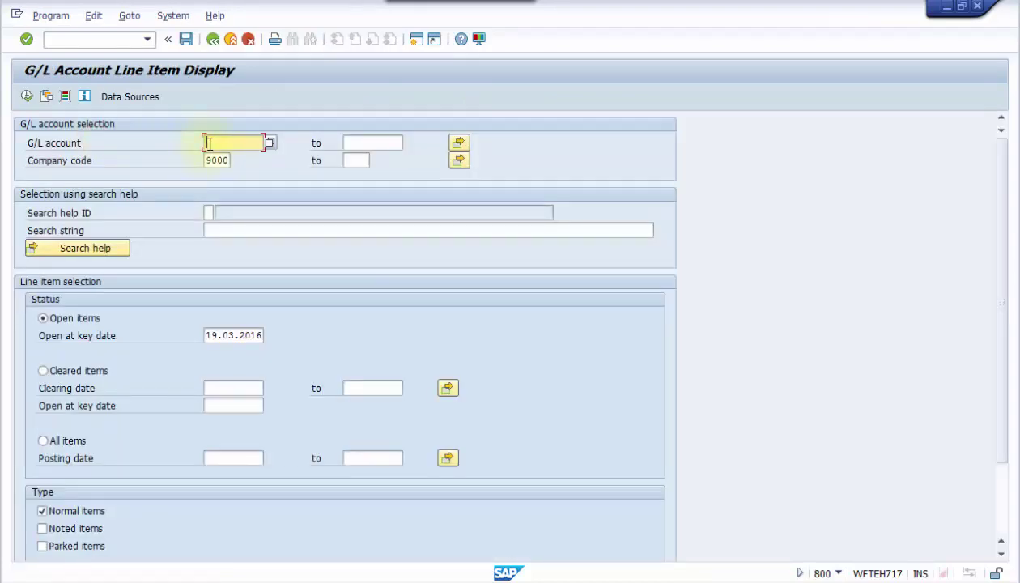
left_click(44, 440)
left_click(231, 458)
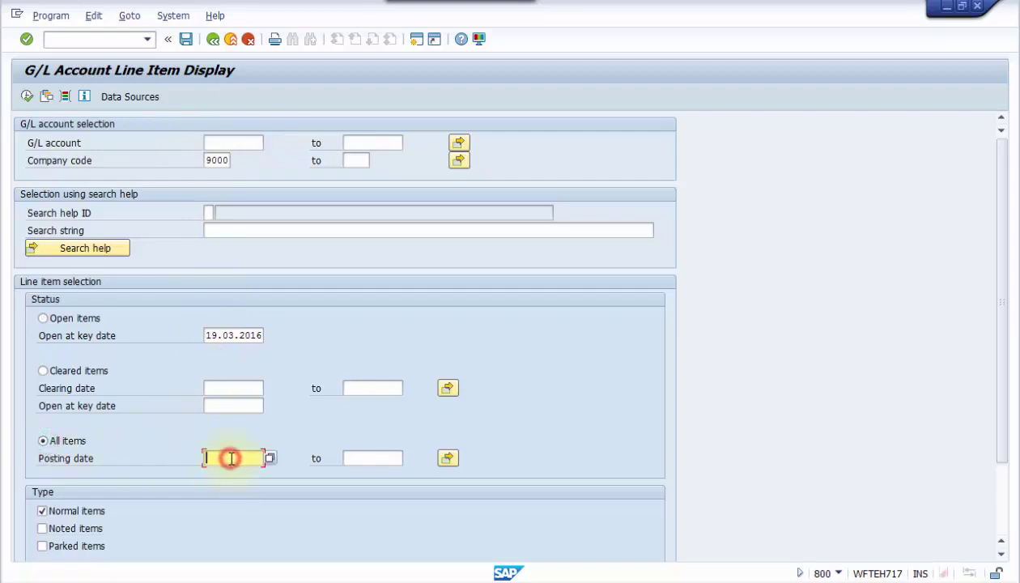
left_click(228, 472)
left_click(27, 96)
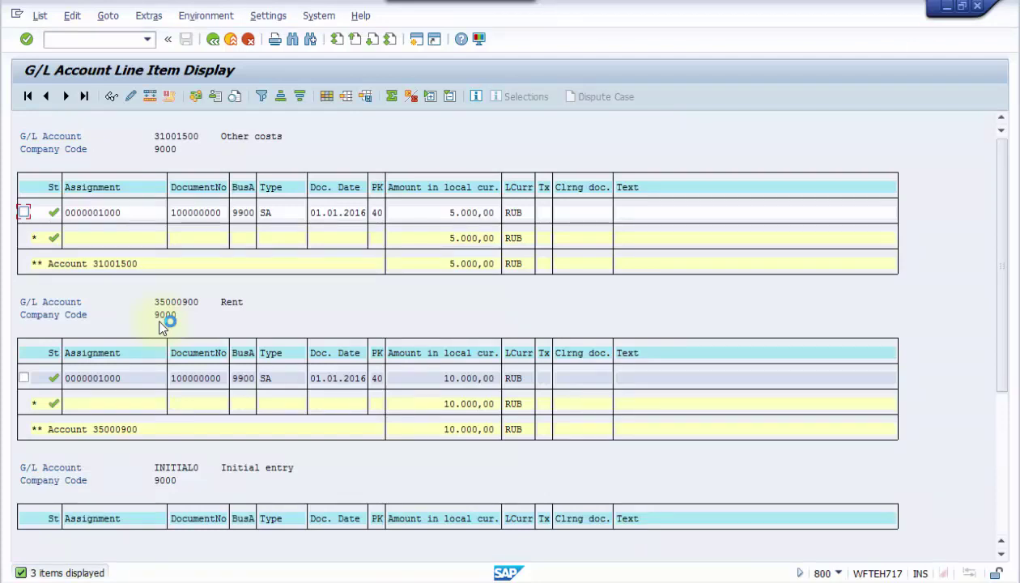
Step: Open the line item list's layout settings and search the hidden fields for LOCATION
left_click(326, 97)
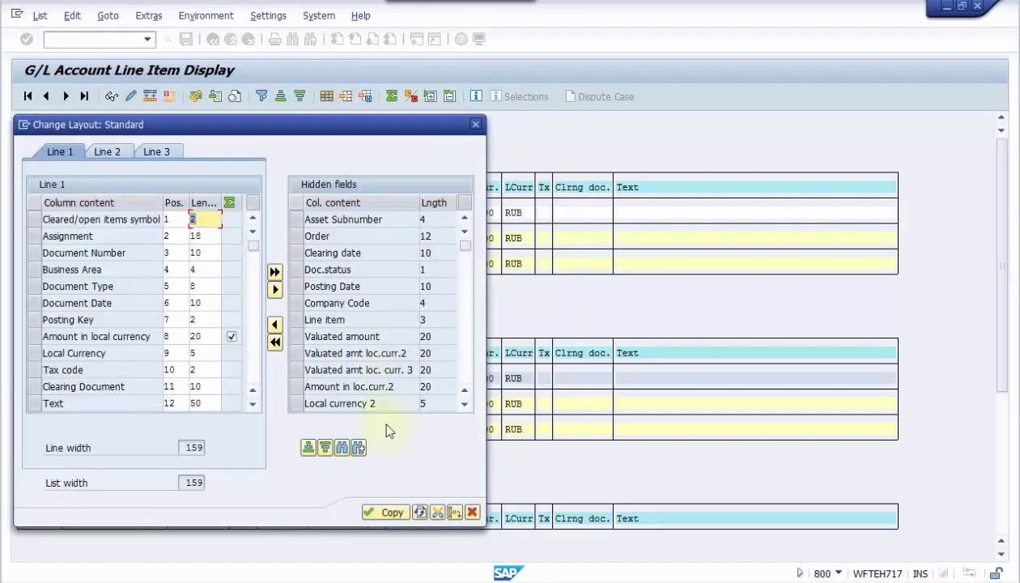
left_click(342, 448)
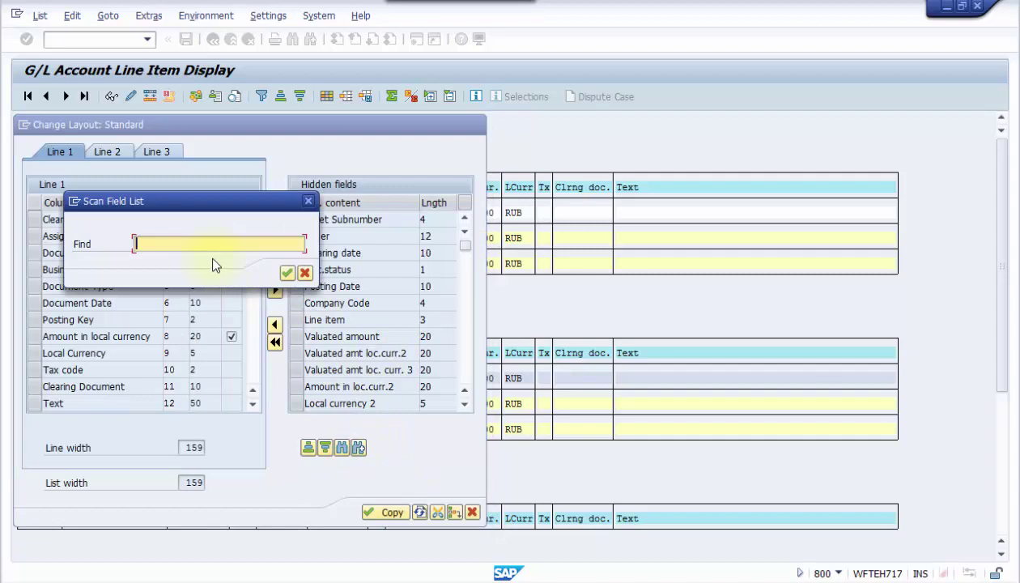
type("Document")
left_click(287, 272)
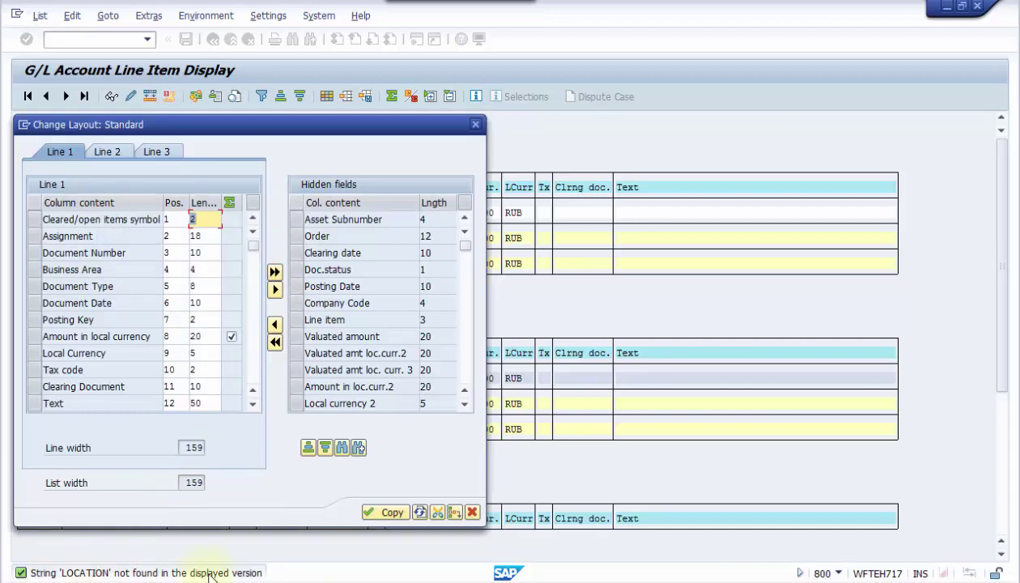
Step: Show the technical field names in the layout settings and look through the hidden fields for the custom location field
right_click(353, 310)
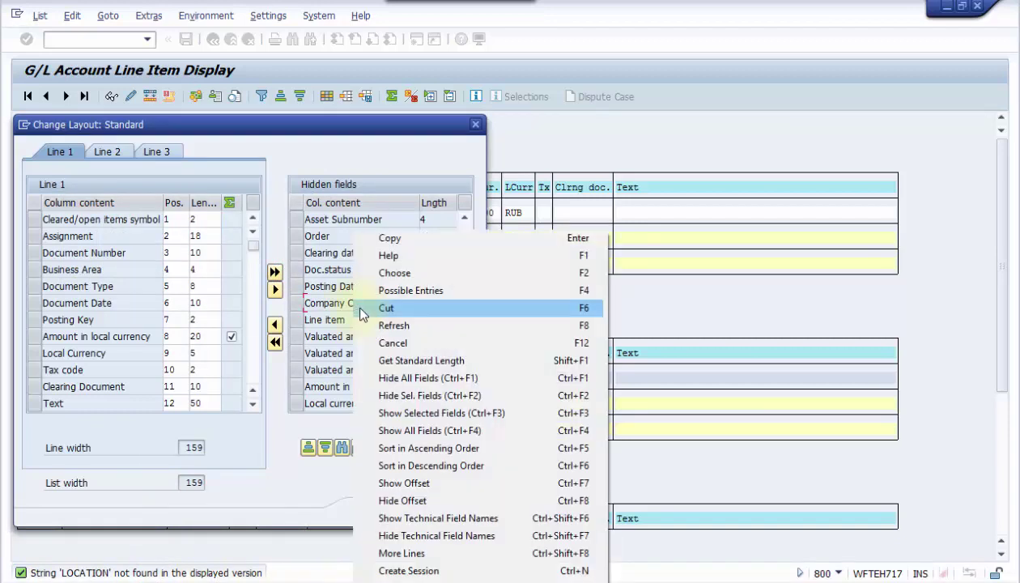
left_click(402, 518)
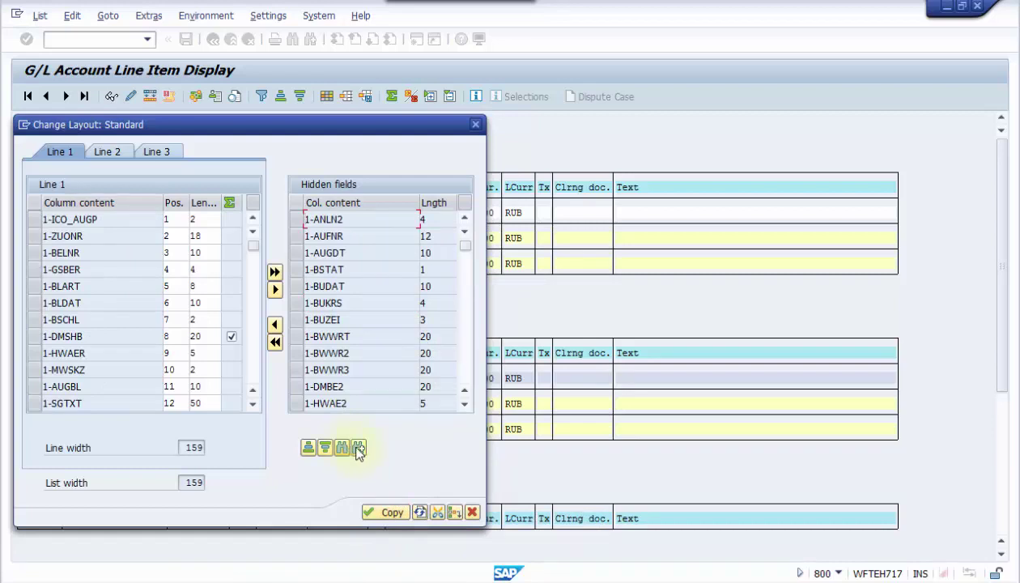
left_click(464, 278)
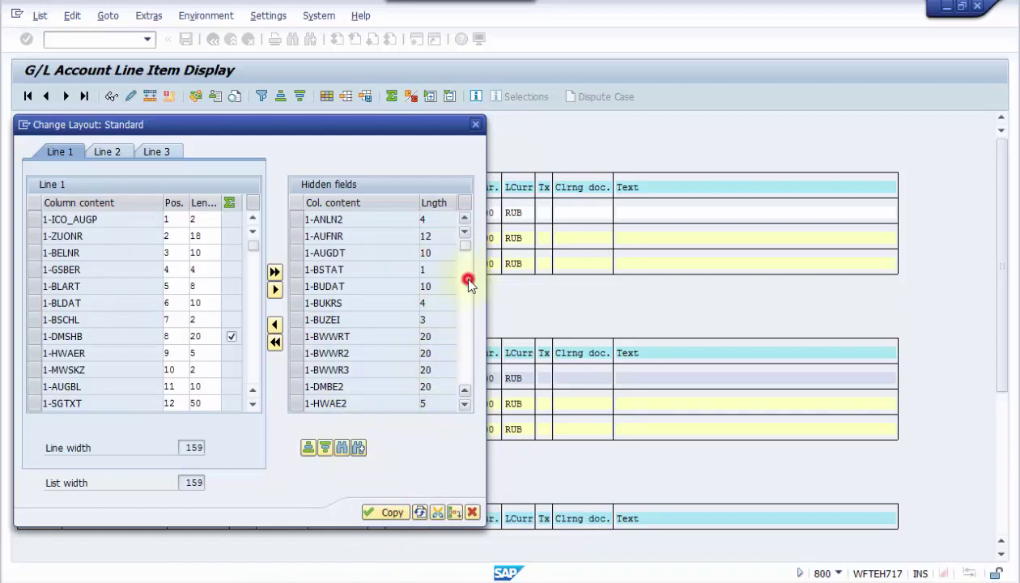
left_click(467, 302)
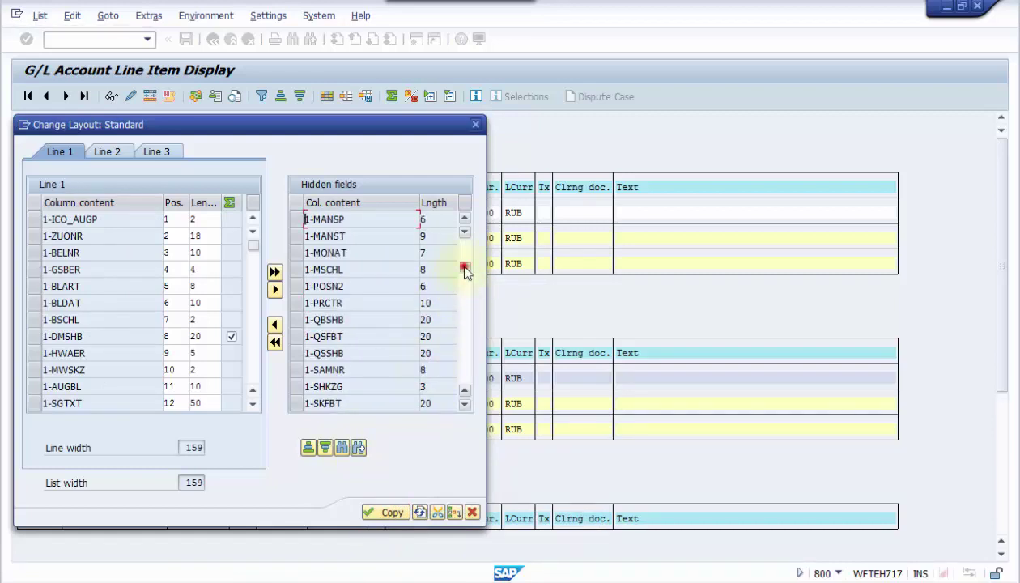
left_click(465, 306)
left_click(467, 301)
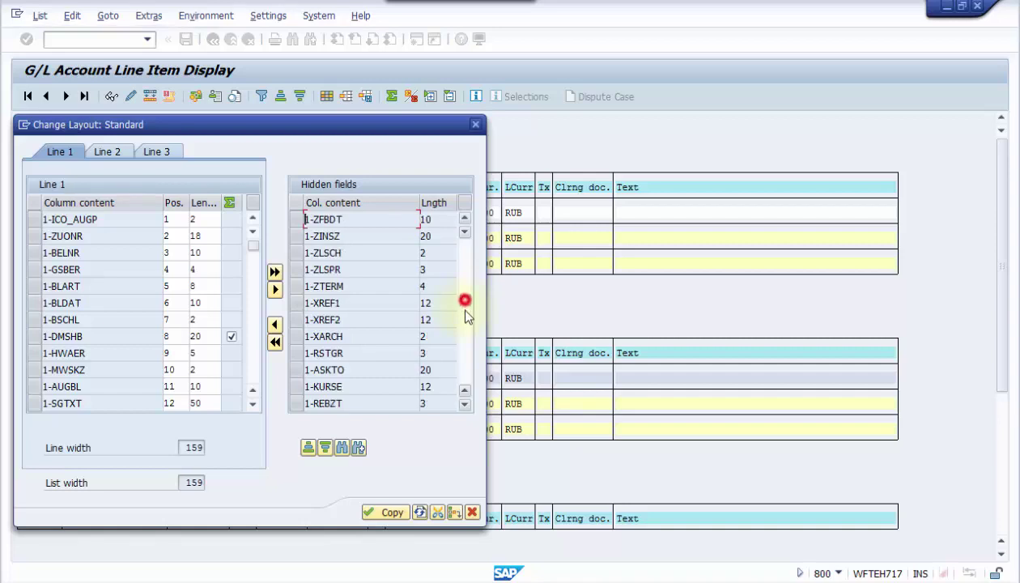
left_click(466, 336)
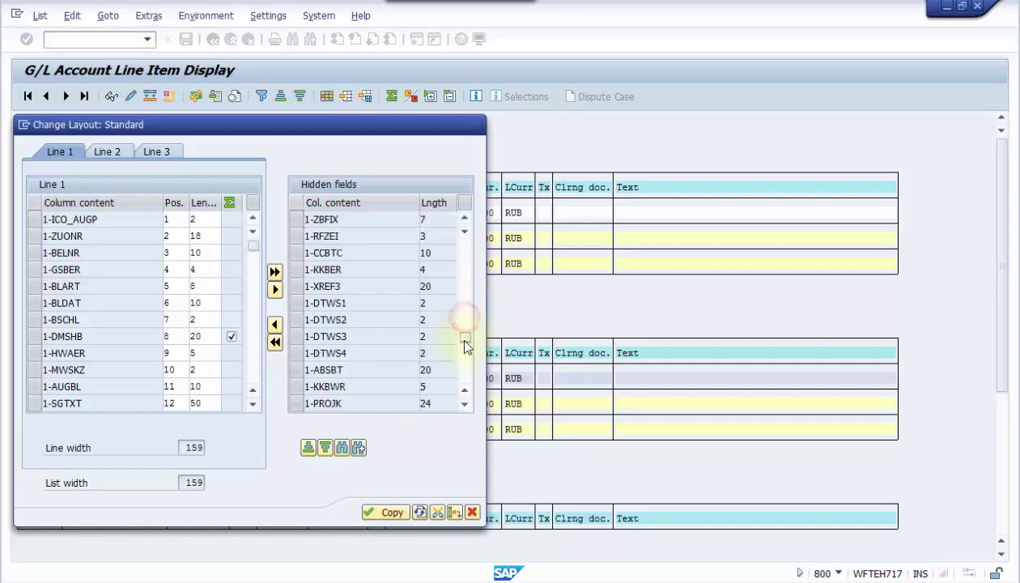
left_click(465, 340)
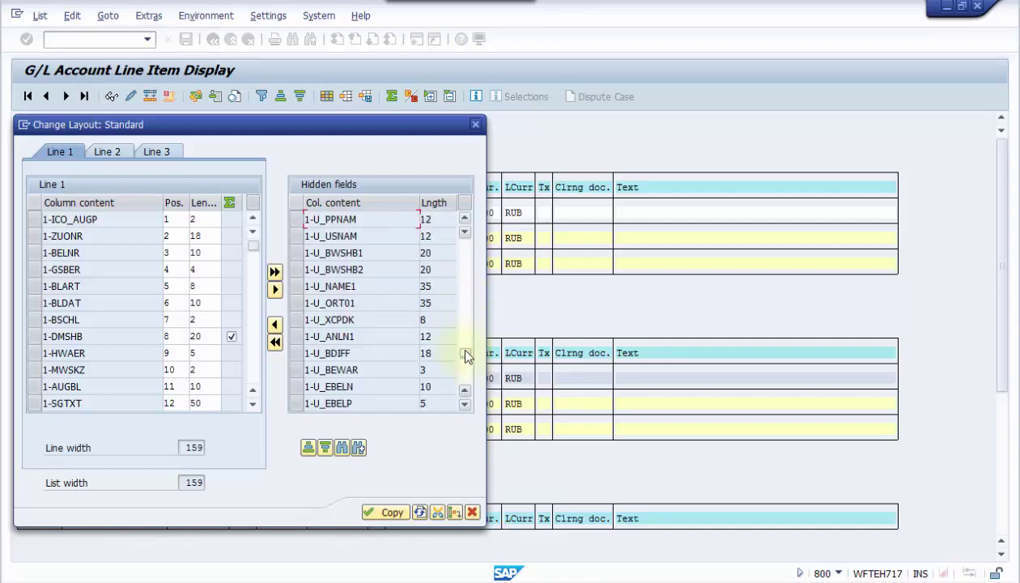
left_click(465, 358)
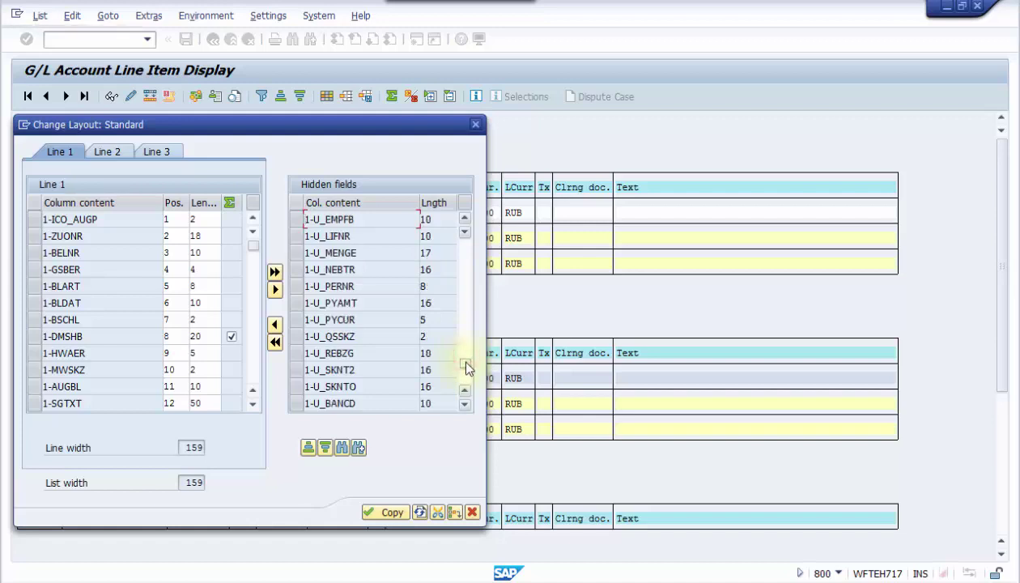
left_click(465, 362)
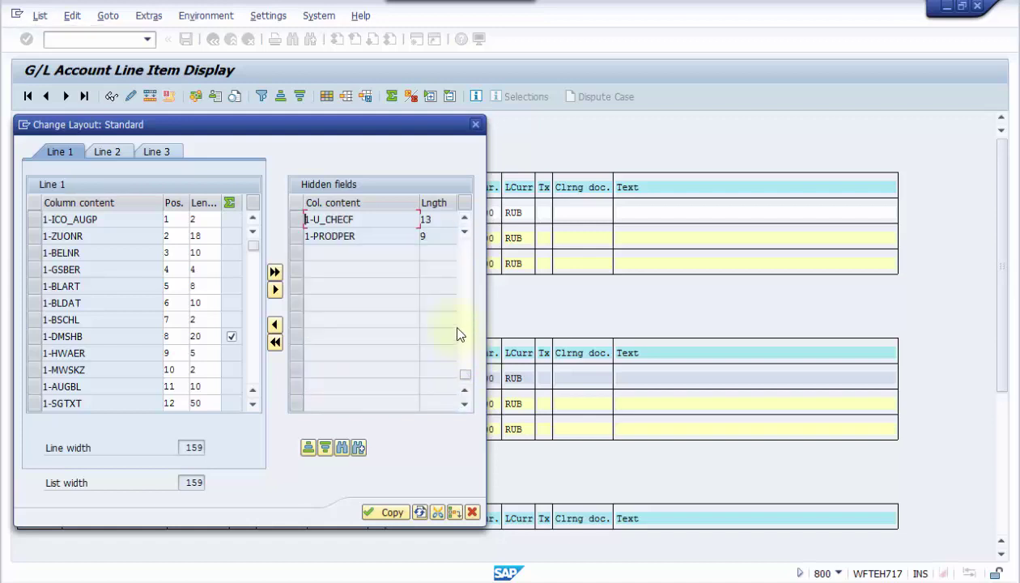
scroll(371, 348, "up", 1)
Step: Sort the hidden fields in ascending order and look through them again for the custom field
right_click(370, 348)
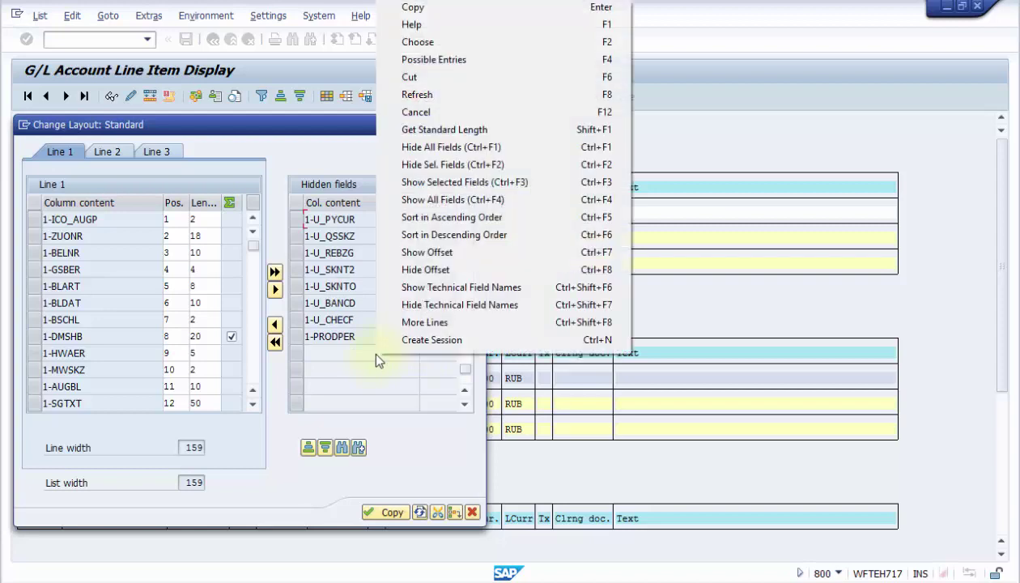
left_click(410, 217)
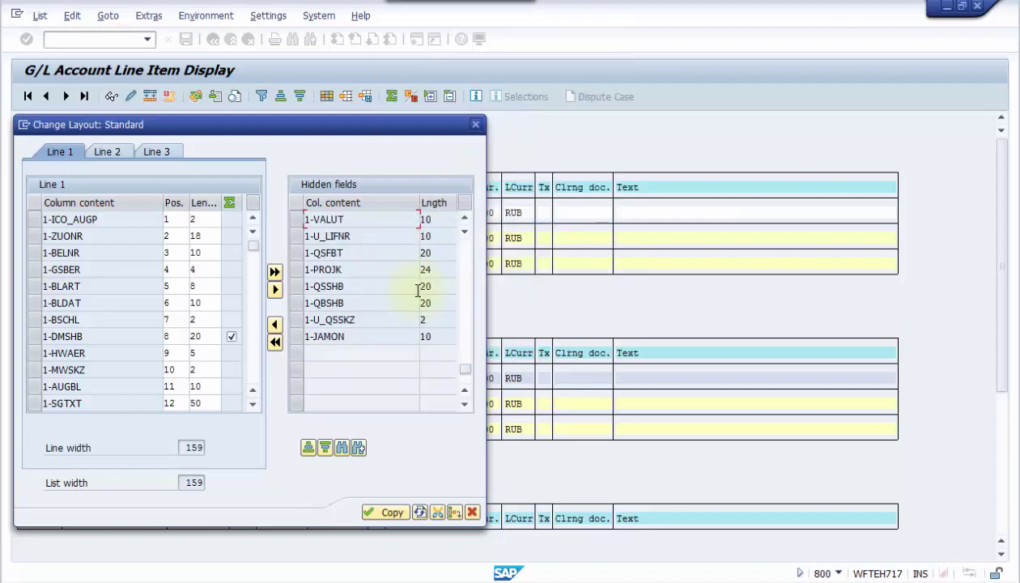
scroll(418, 292, "up", 5)
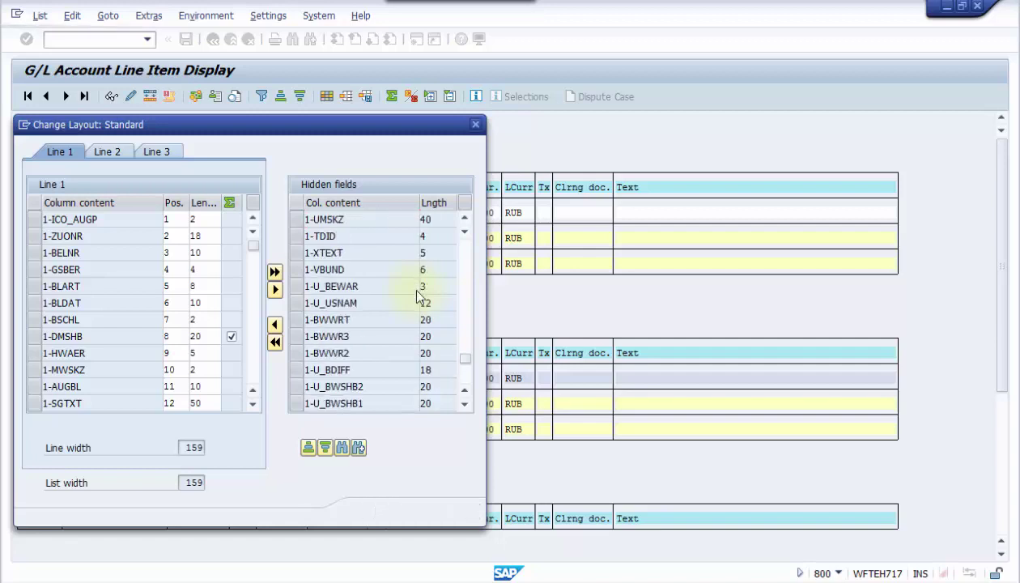
scroll(419, 293, "up", 3)
scroll(418, 292, "up", 10)
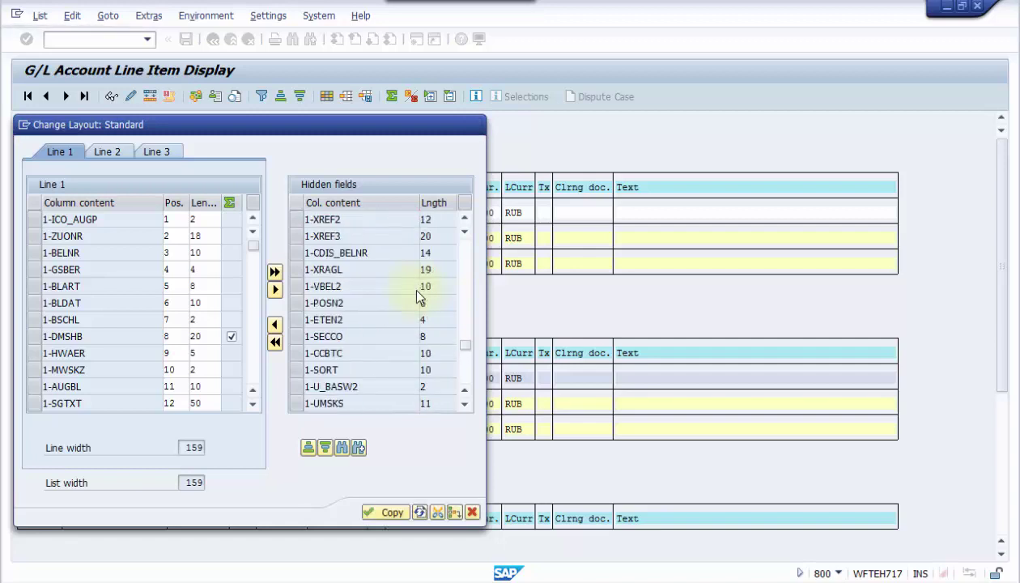
scroll(418, 297, "up", 1)
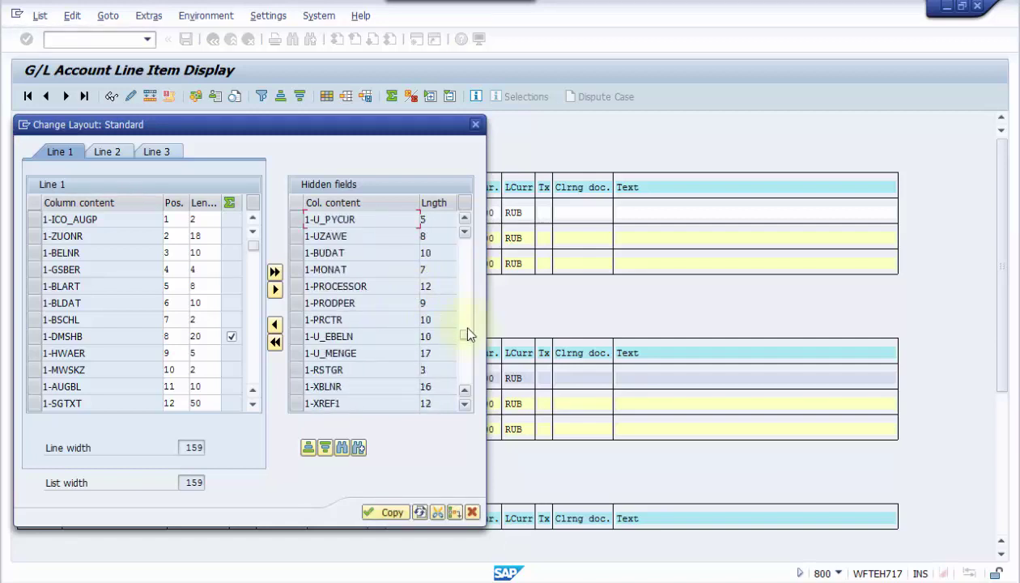
left_click_drag(466, 332, 467, 285)
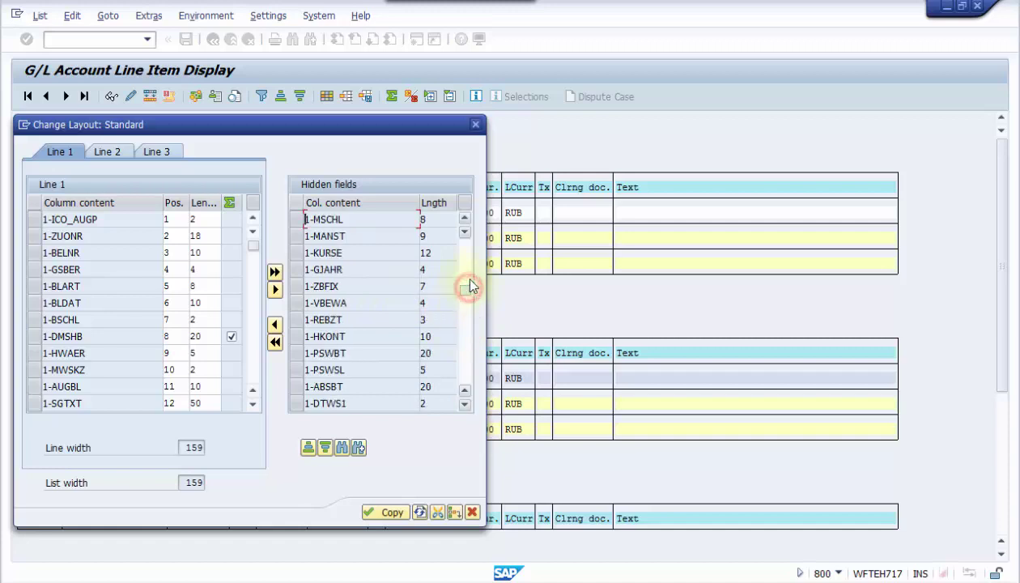
Step: Search the hidden fields for 1-zzregion and close the layout settings without changes
left_click(342, 447)
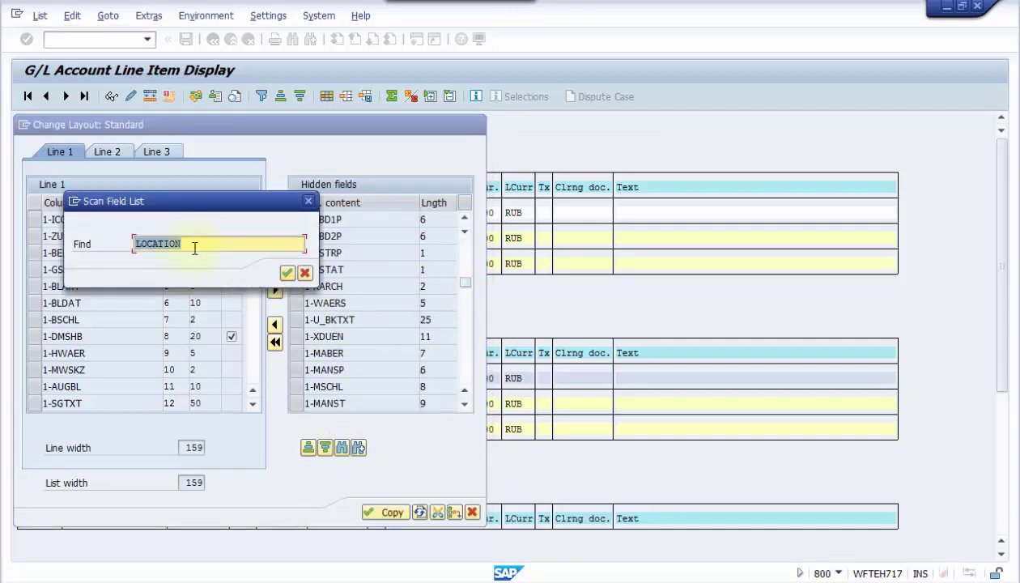
type("zz")
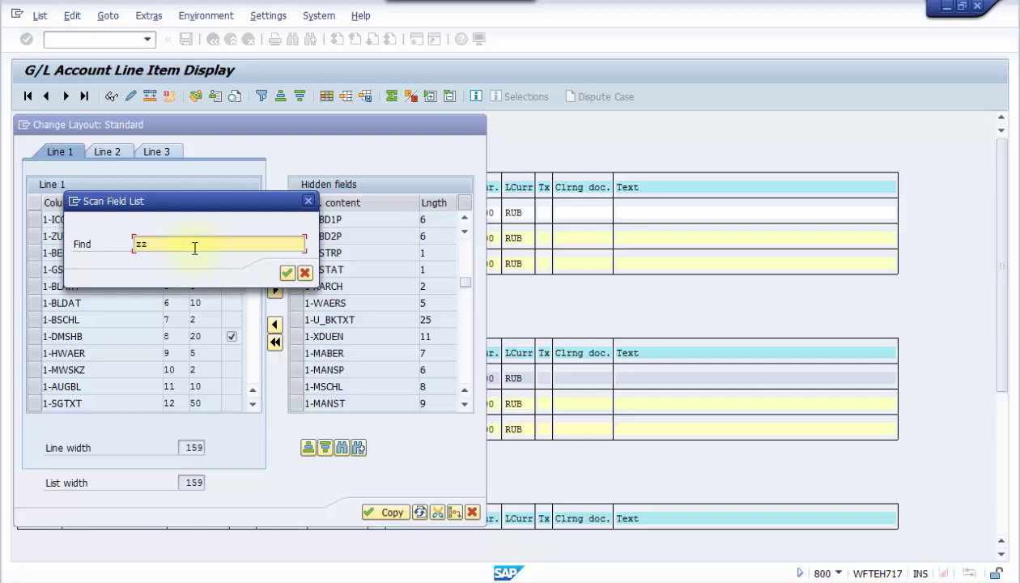
key("BackSpace")
key("BackSpace")
type("1-zzregion")
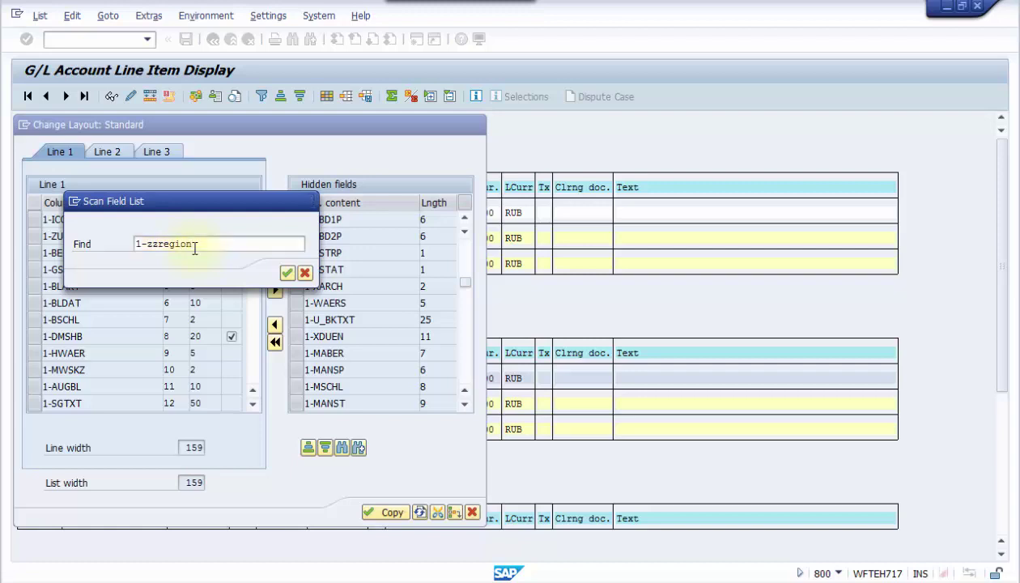
key("Return")
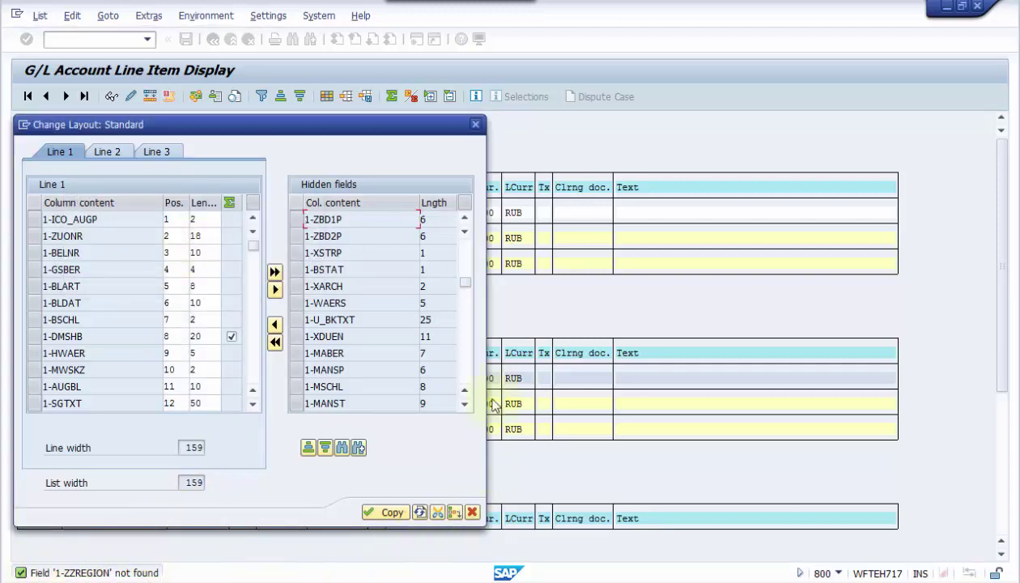
left_click(476, 124)
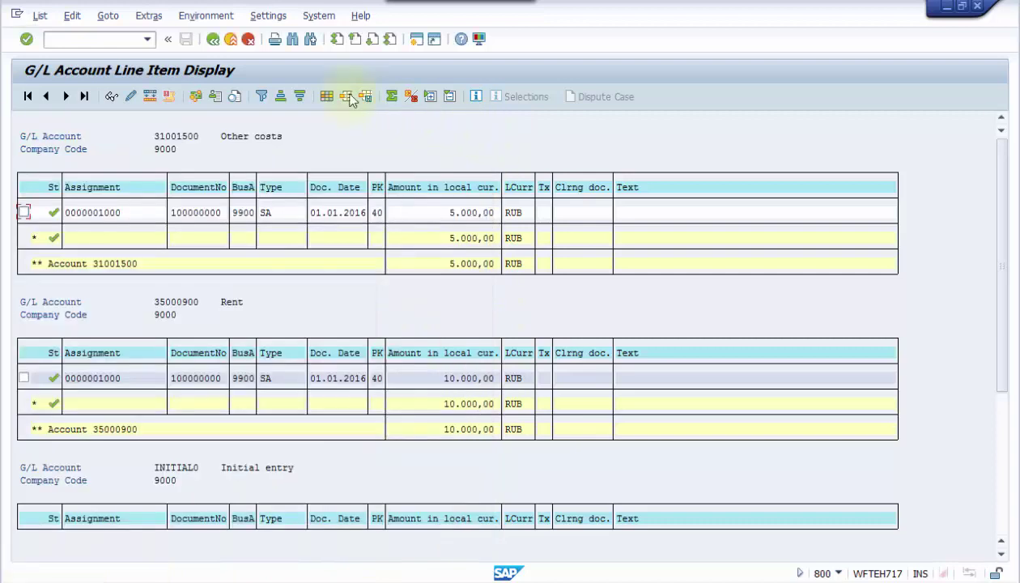
Step: Open the special fields table for line layout variants, accepting the cross-client notice, and start new entries
left_click(284, 18)
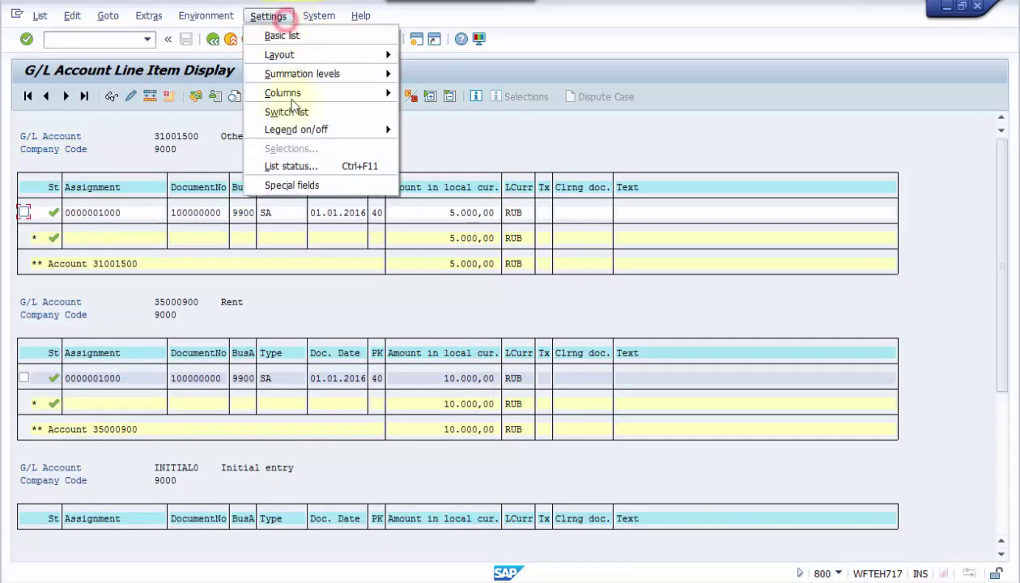
left_click(285, 187)
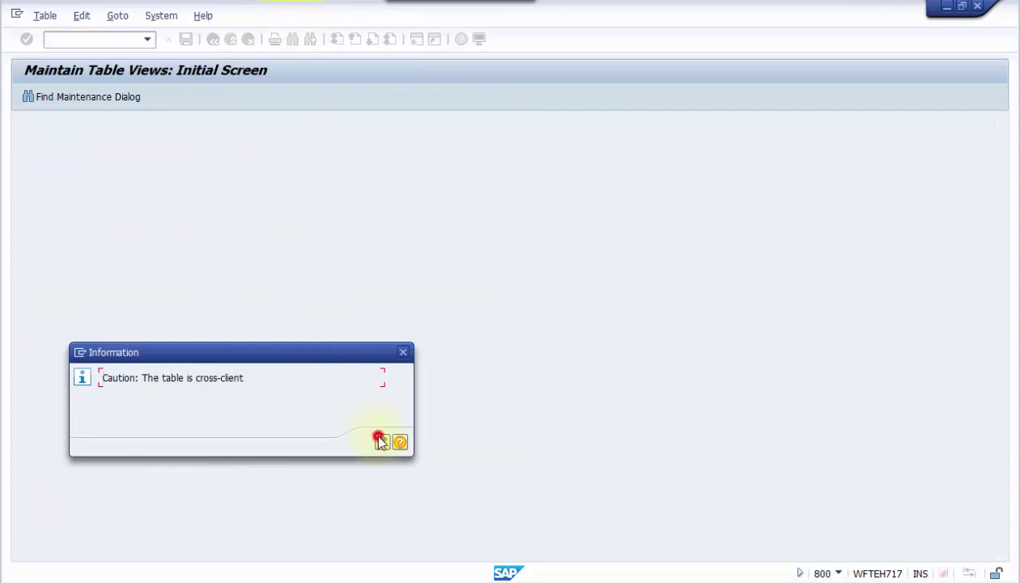
left_click(380, 441)
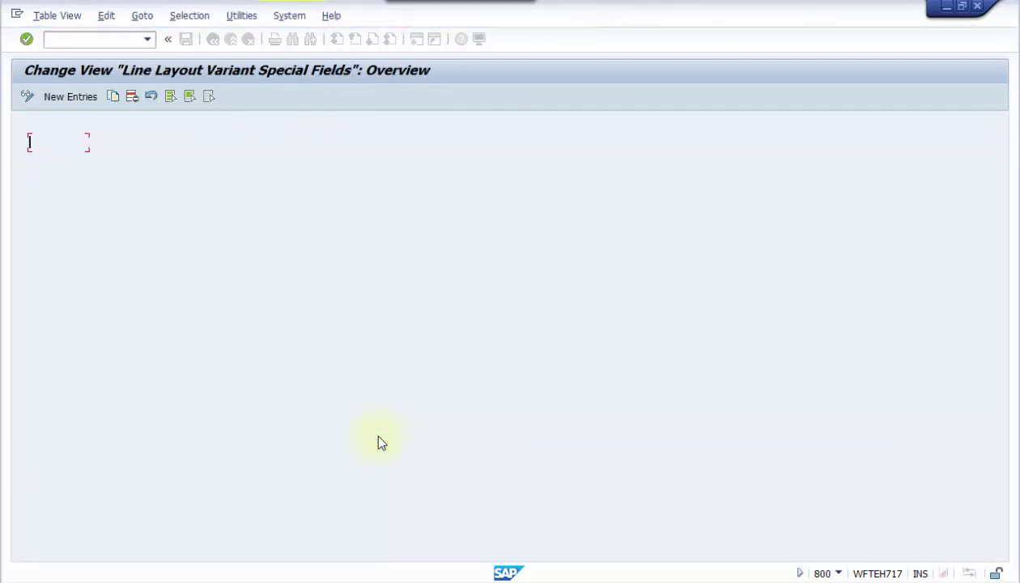
left_click(57, 99)
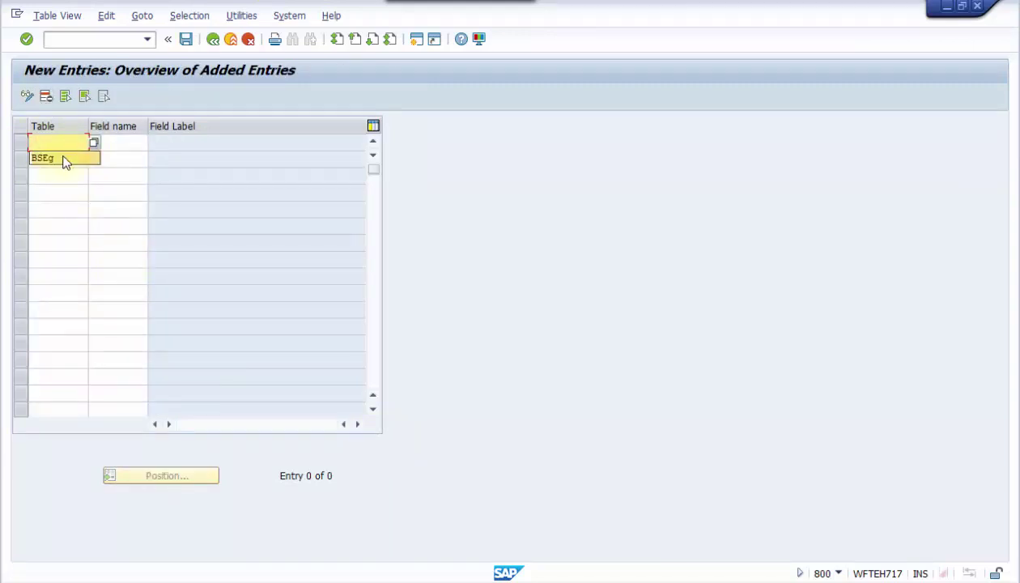
Step: Enter a new special field with table BSEG and field name ZZREGION, and validate the entry
left_click(92, 143)
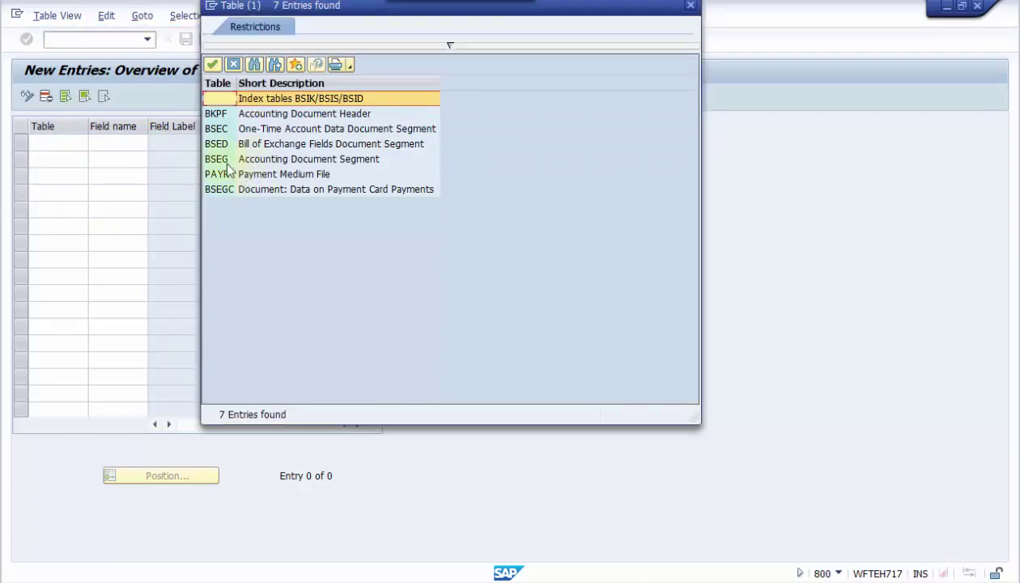
left_click(214, 160)
left_click(214, 160)
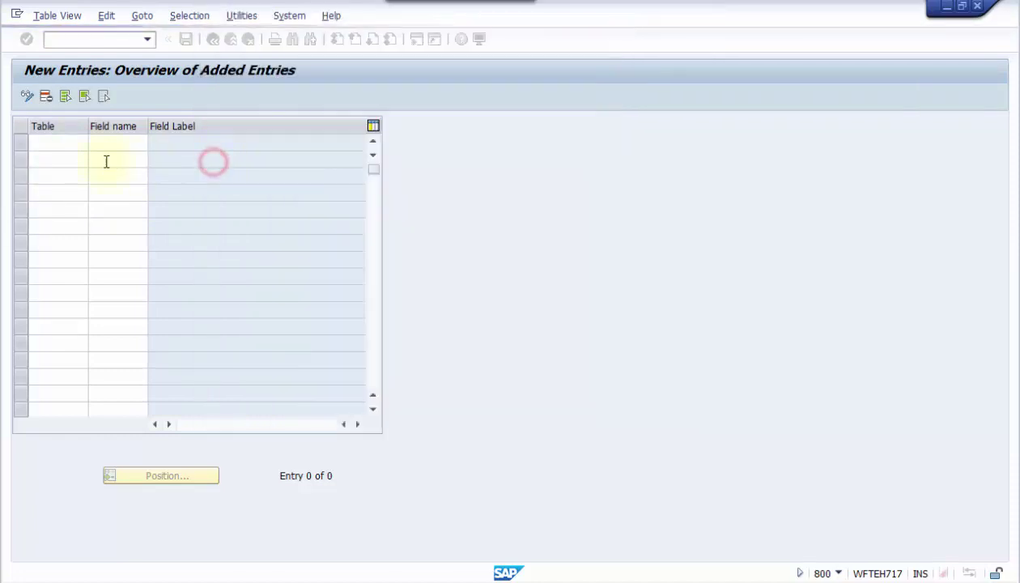
left_click(107, 142)
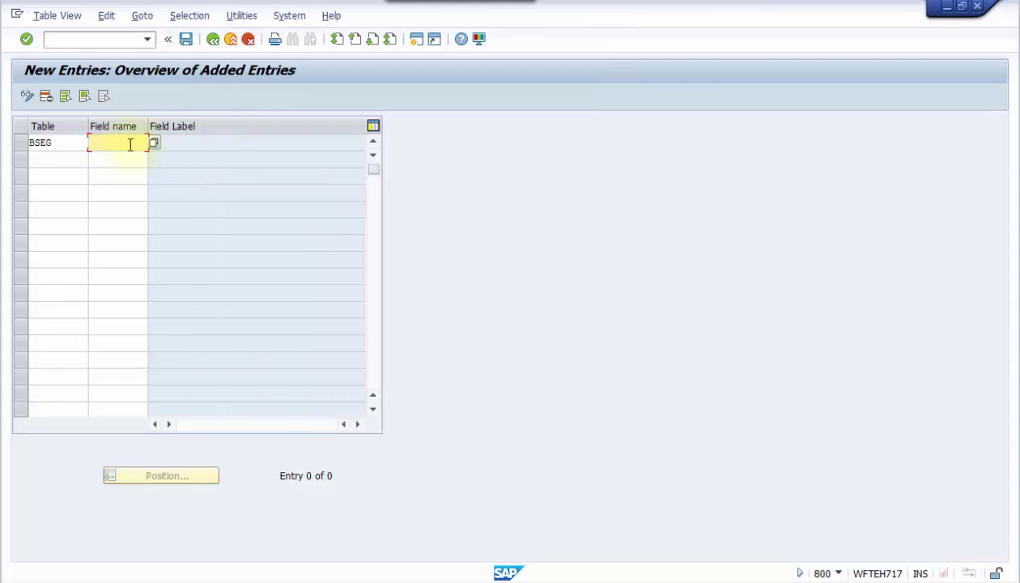
left_click(118, 157)
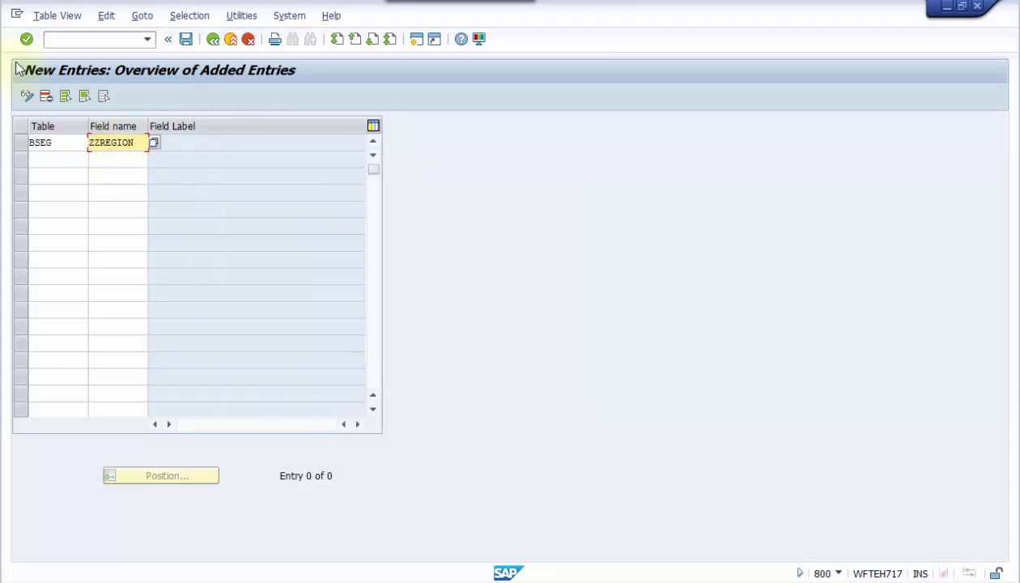
left_click(26, 39)
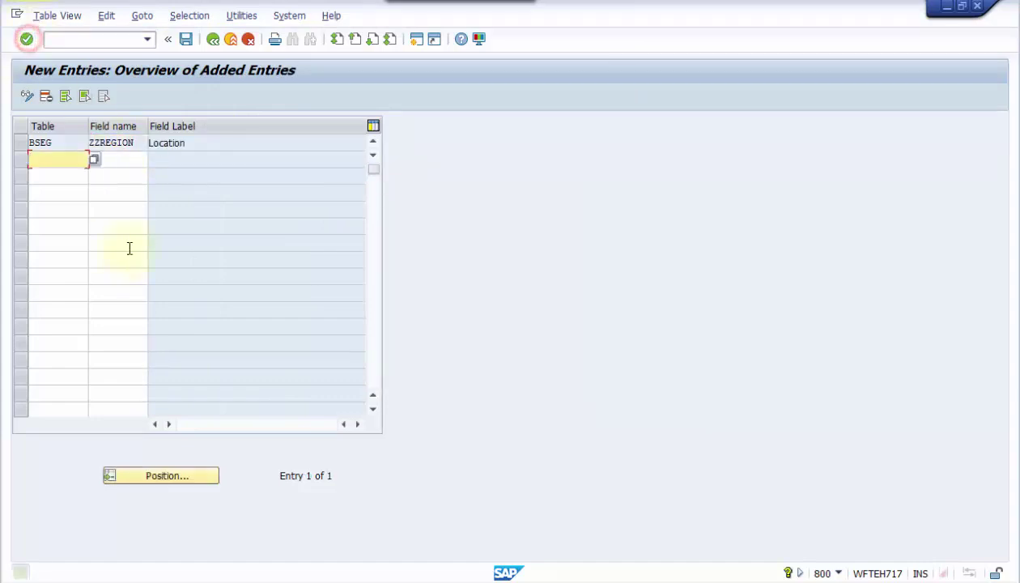
left_click(195, 145)
Step: Save the new entry to the "add fields" workbench request and exit the table view and line item report to SAP Easy Access
left_click(185, 39)
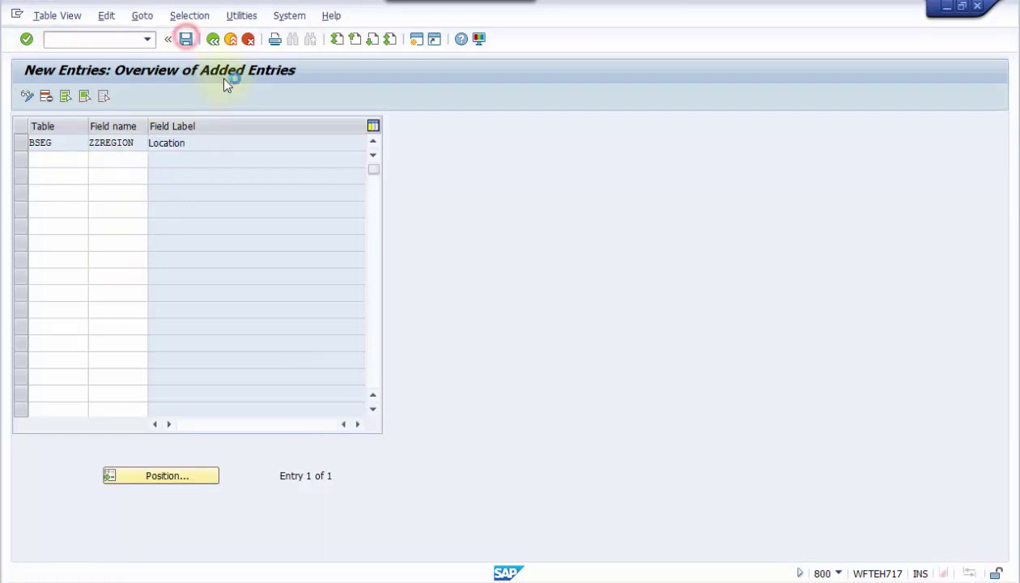
left_click(236, 267)
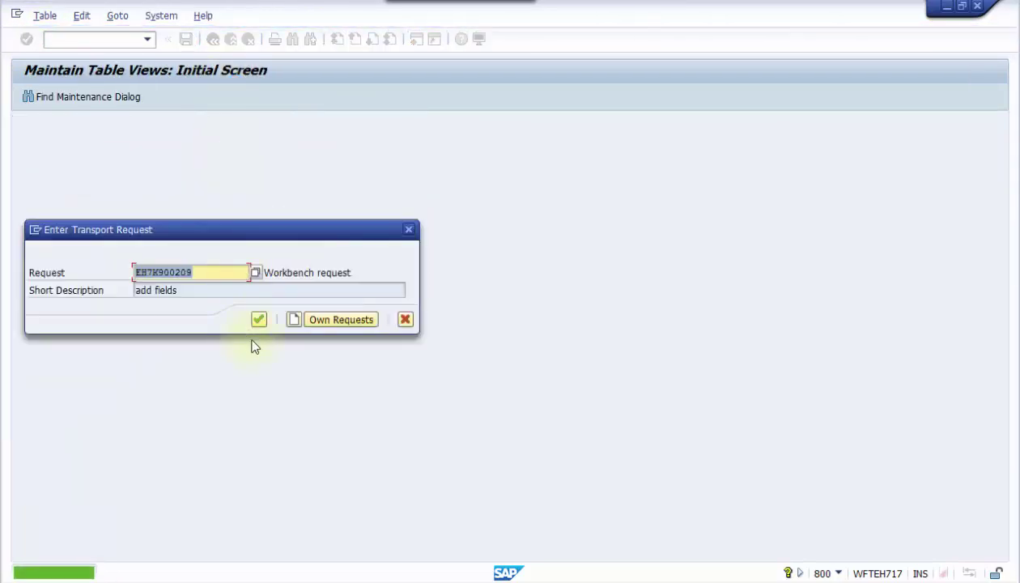
left_click(259, 319)
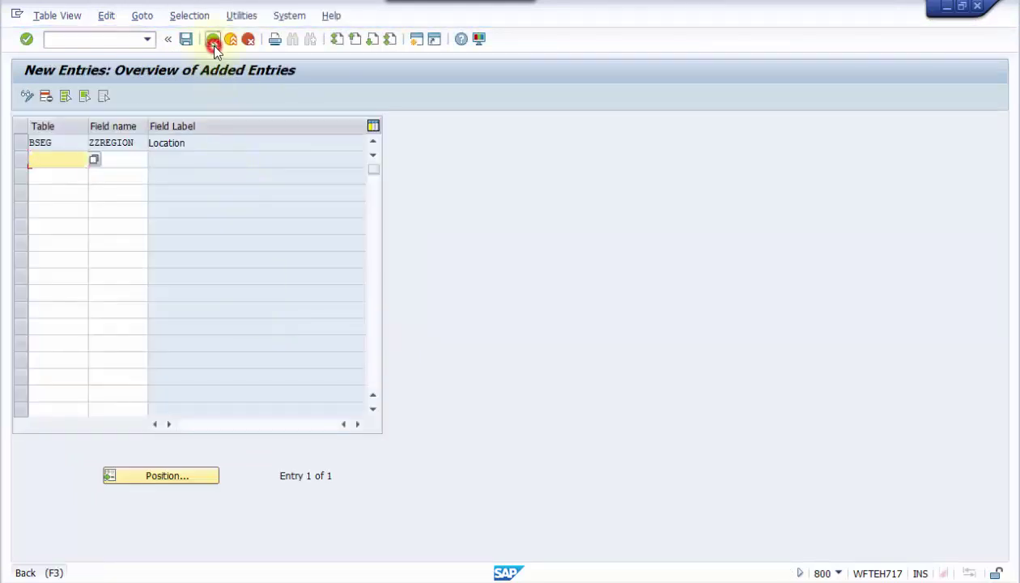
left_click(212, 42)
left_click(212, 42)
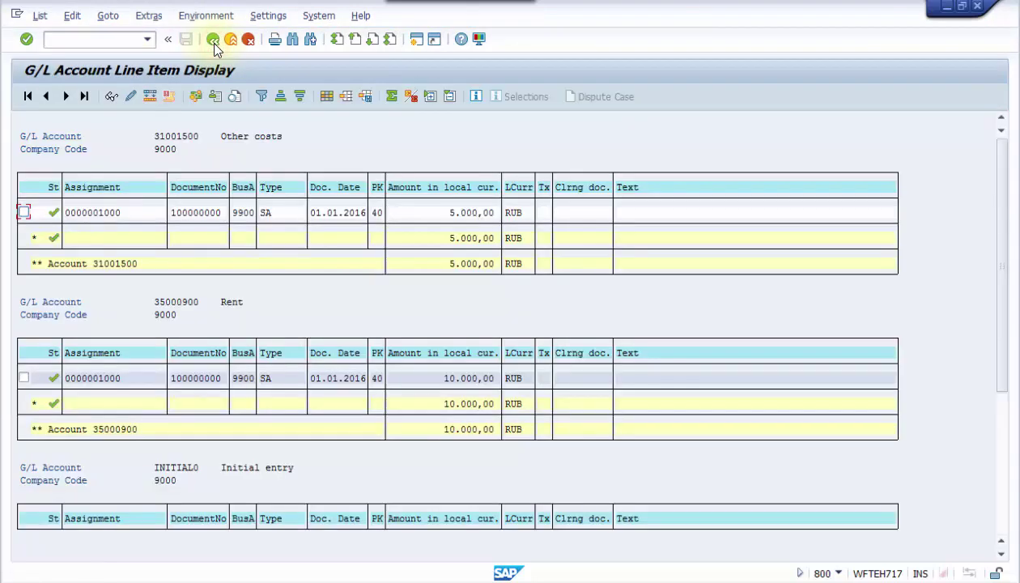
left_click(231, 42)
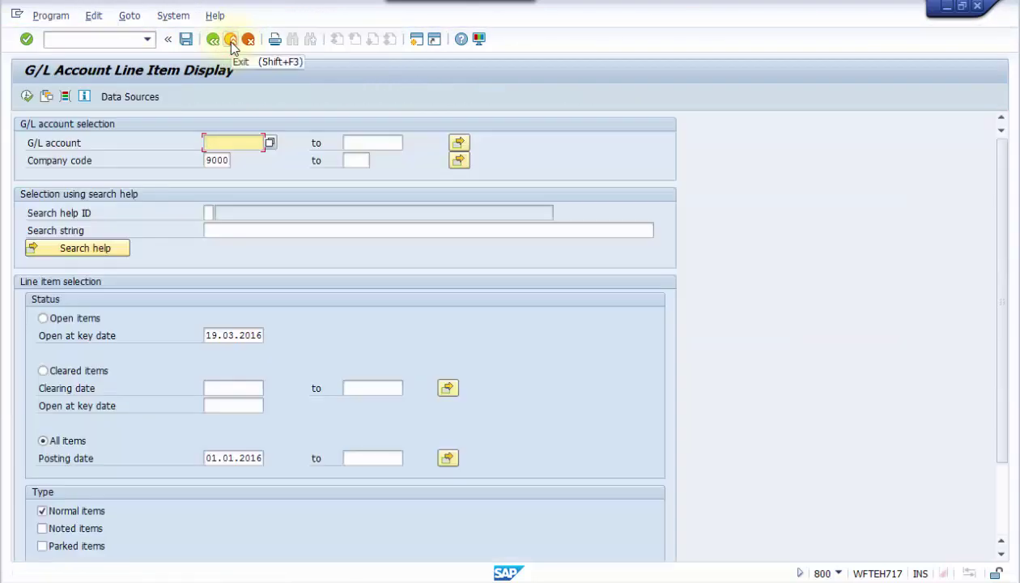
left_click(231, 42)
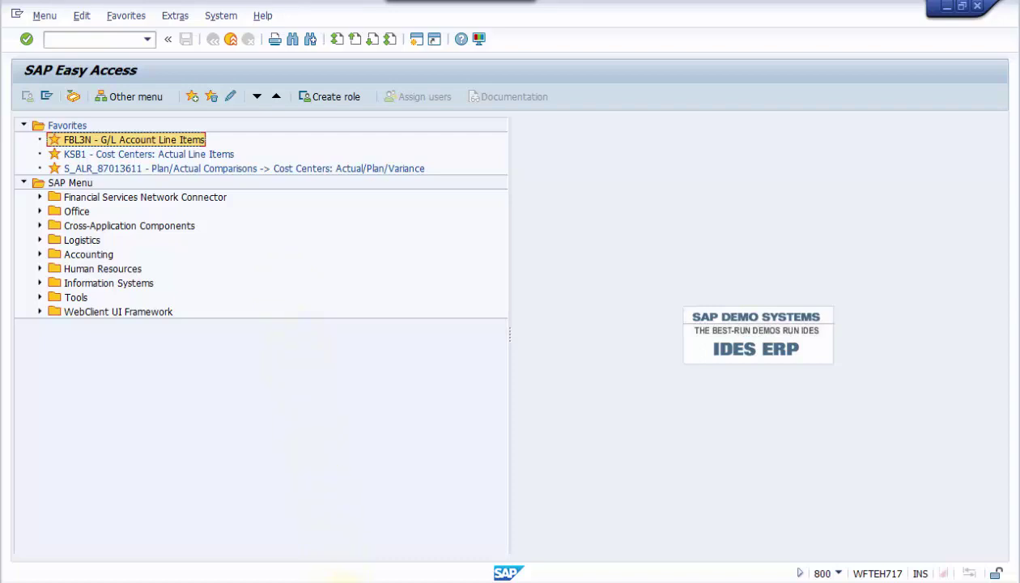
Step: Run program RFPOSXEXTEND from transaction SE38 and agree to activate the extended structure RFPOSXEXT
mouse_move(339, 577)
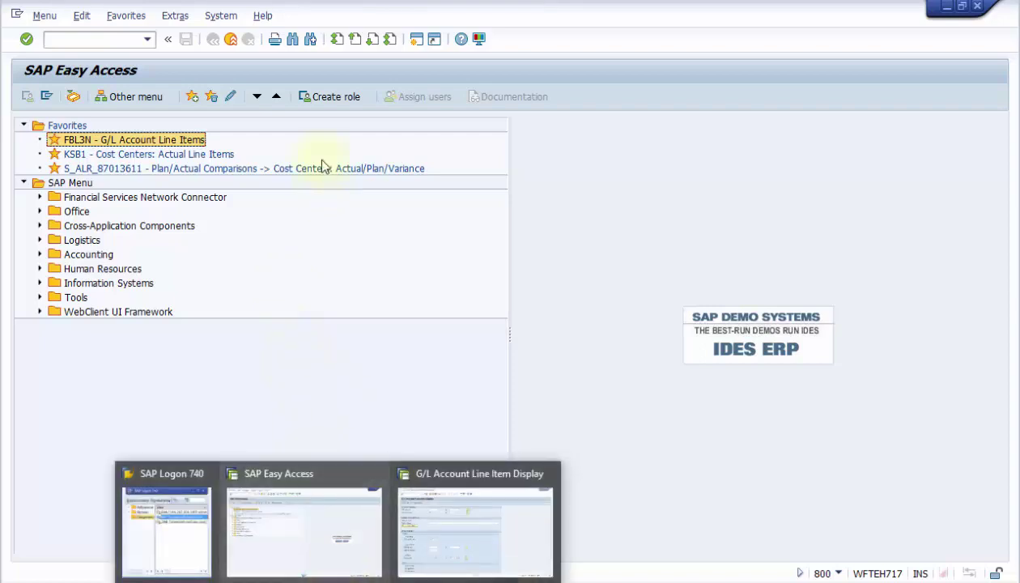
left_click(83, 42)
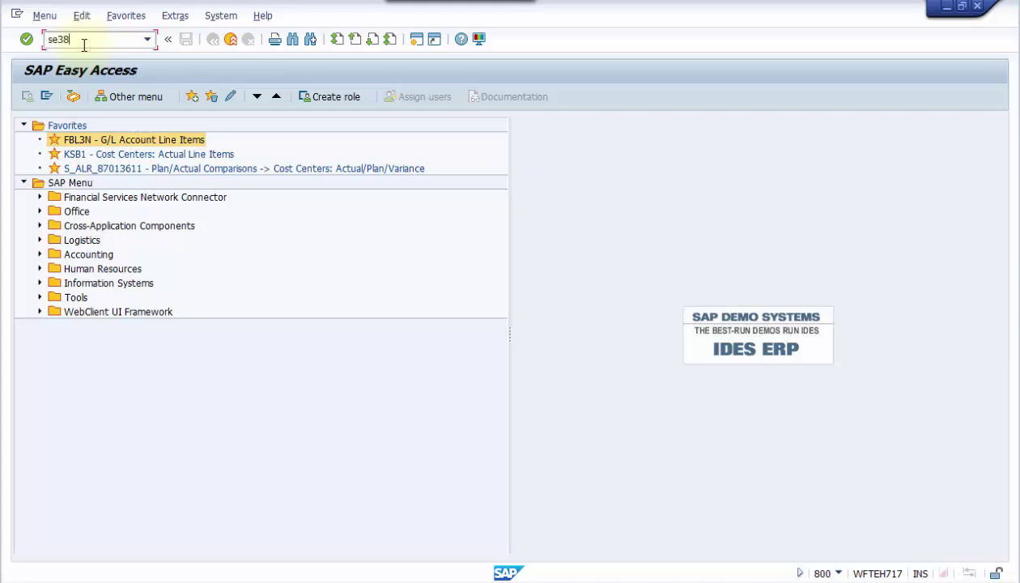
left_click(27, 39)
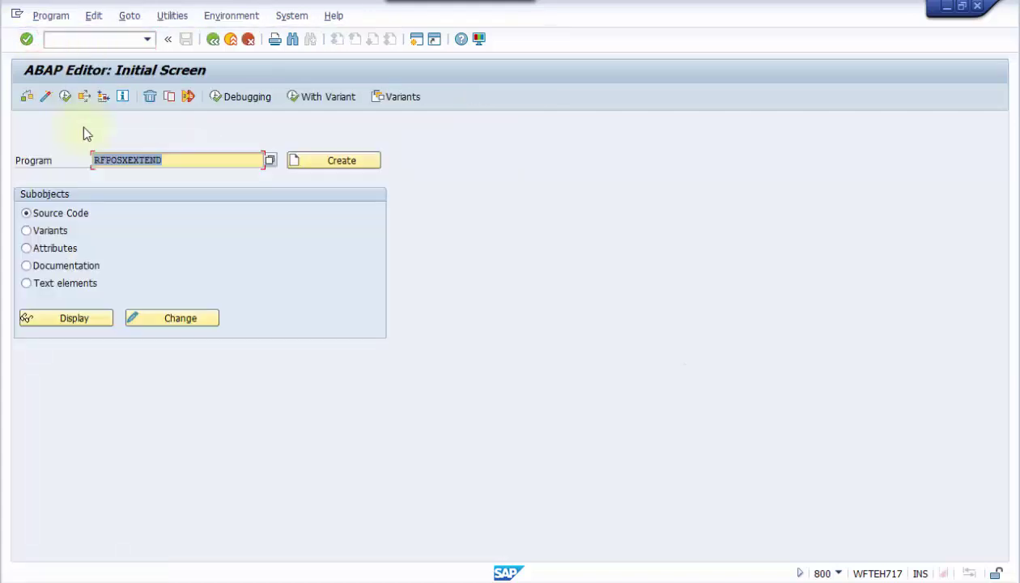
left_click_drag(179, 166, 71, 153)
left_click(65, 96)
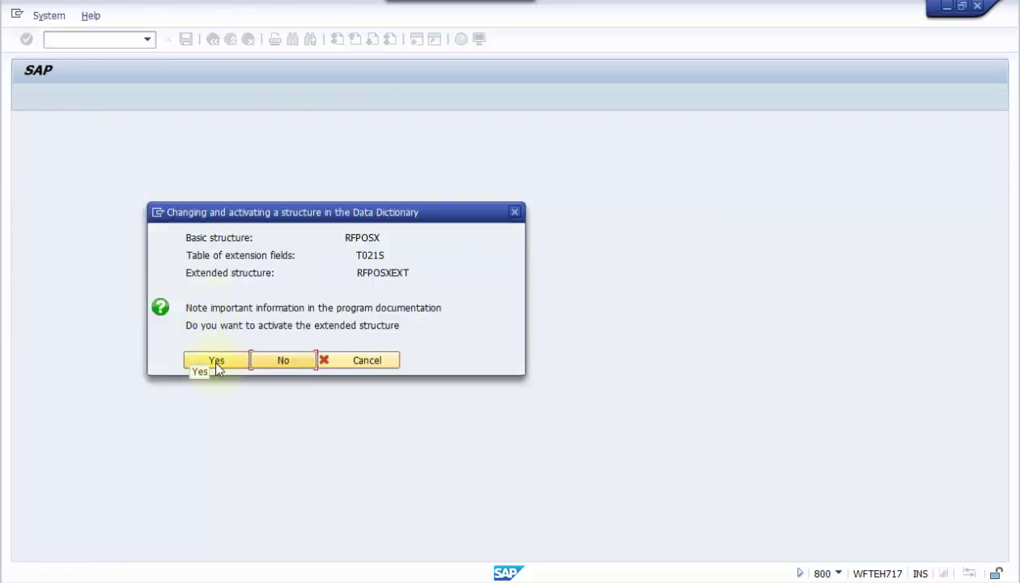
left_click(216, 364)
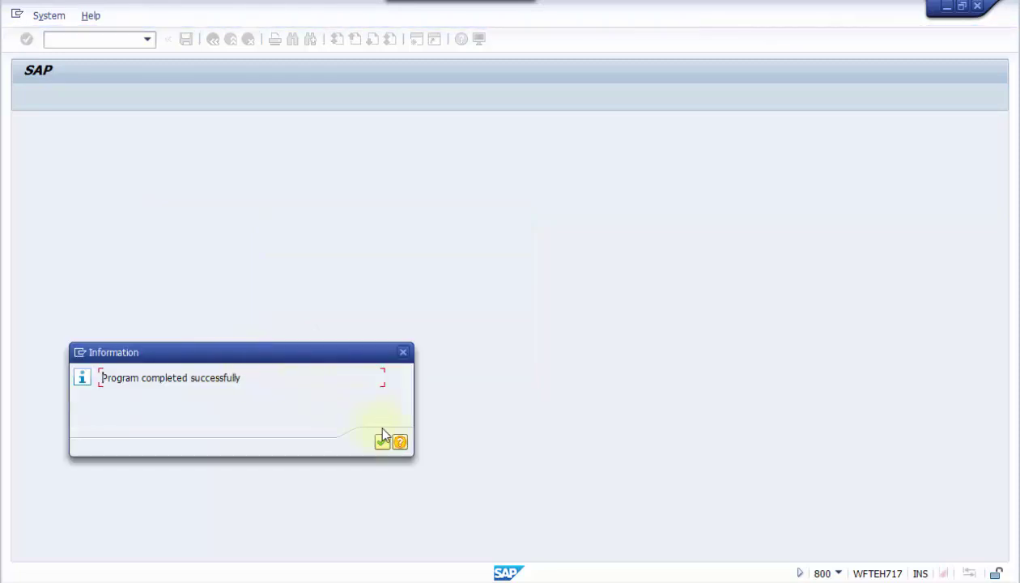
left_click(381, 442)
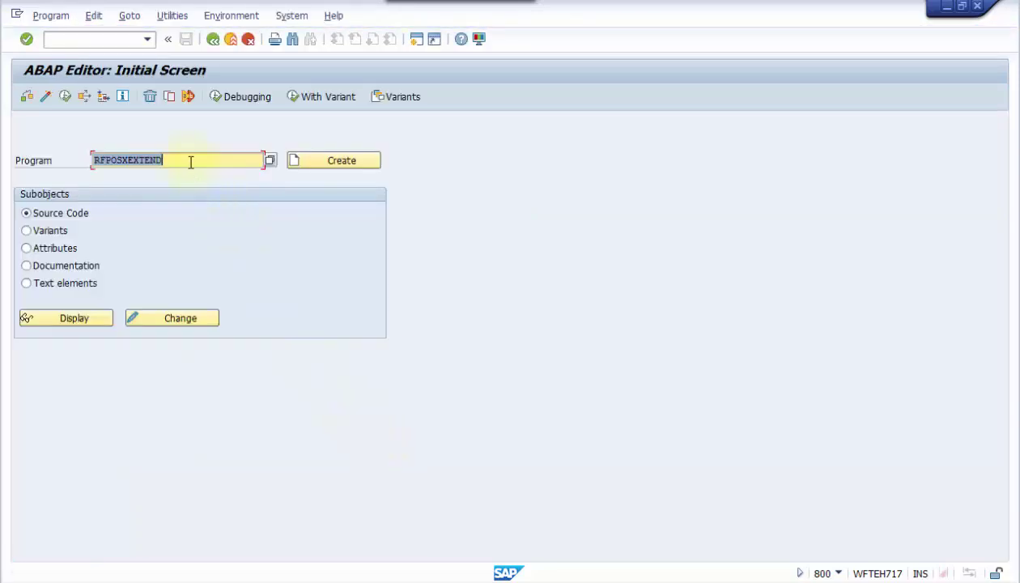
Step: Copy the program name BALVBUFDEL from the Notepad notes into the ABAP Editor's program field and execute it
left_click(216, 577)
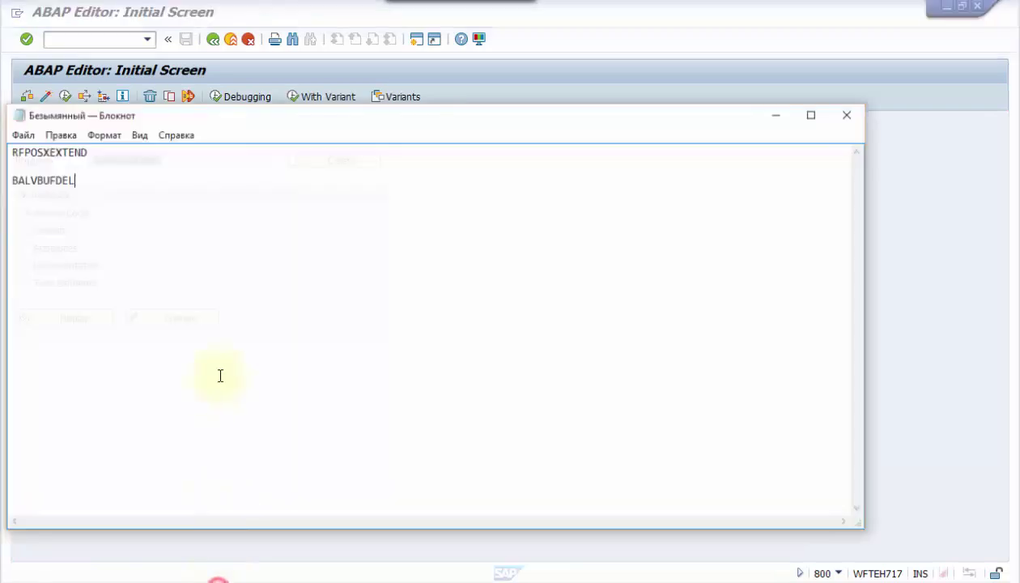
left_click_drag(6, 169, 74, 174)
key("ctrl+c")
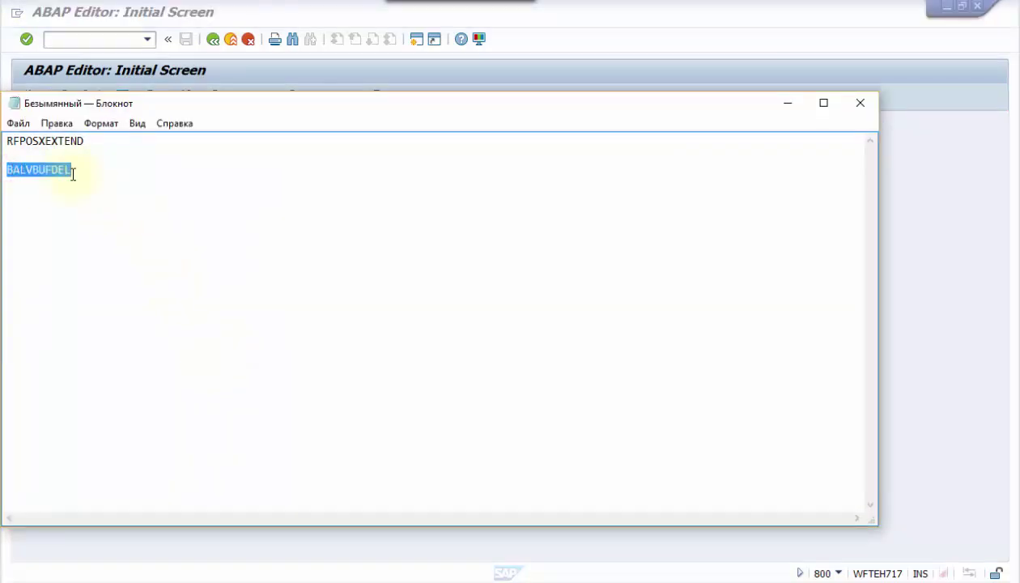
left_click(786, 103)
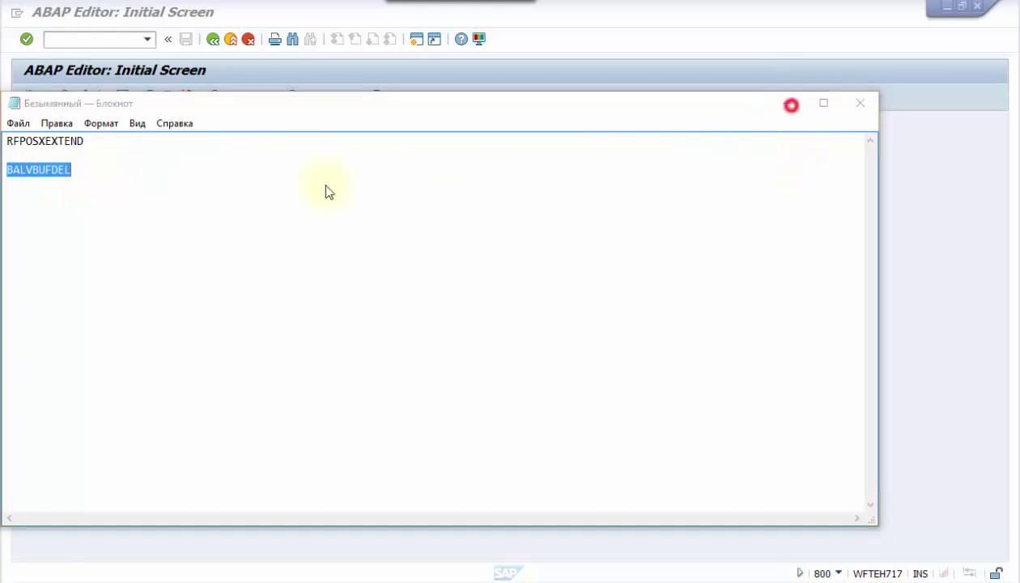
left_click_drag(194, 159, 72, 159)
key("ctrl+v")
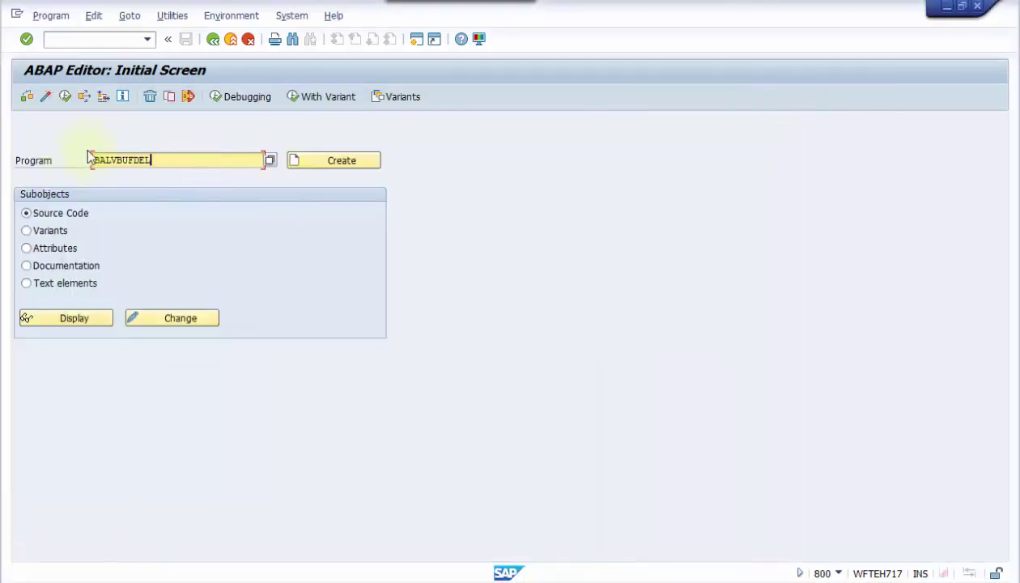
left_click(65, 96)
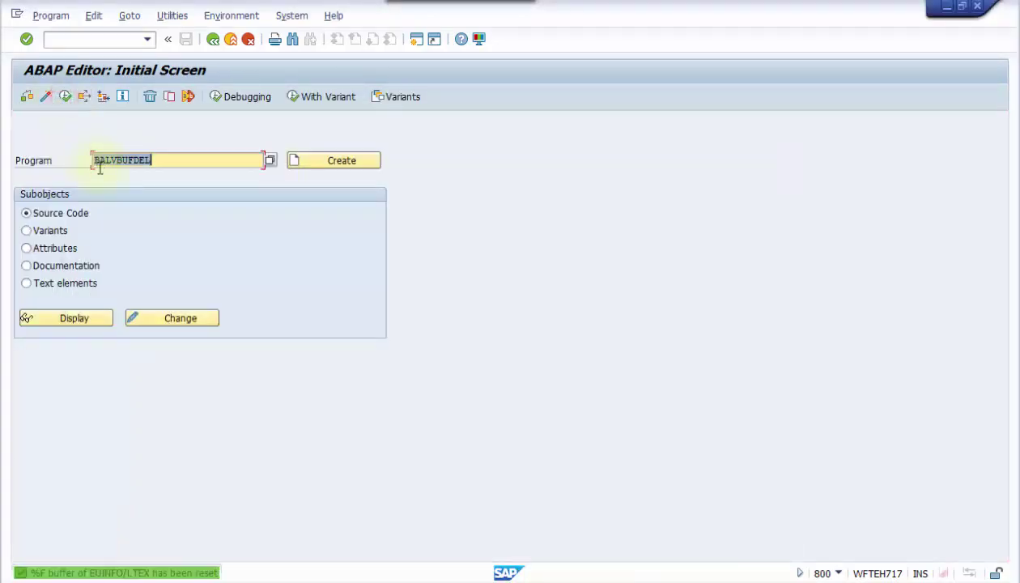
Step: Read the detailed text of the status message about the buffer and leave the ABAP Editor
double_click(99, 573)
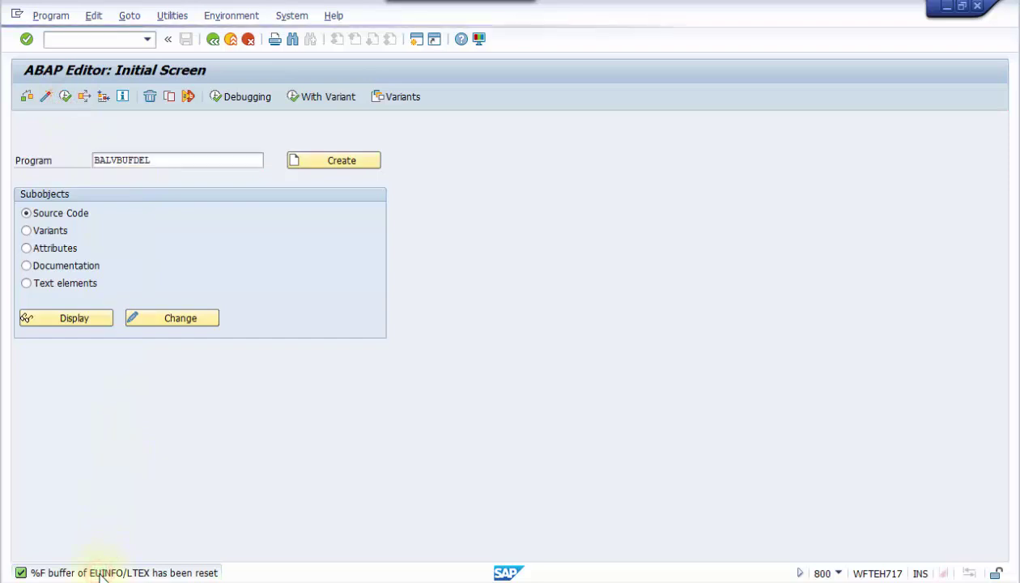
left_click_drag(281, 204, 518, 203)
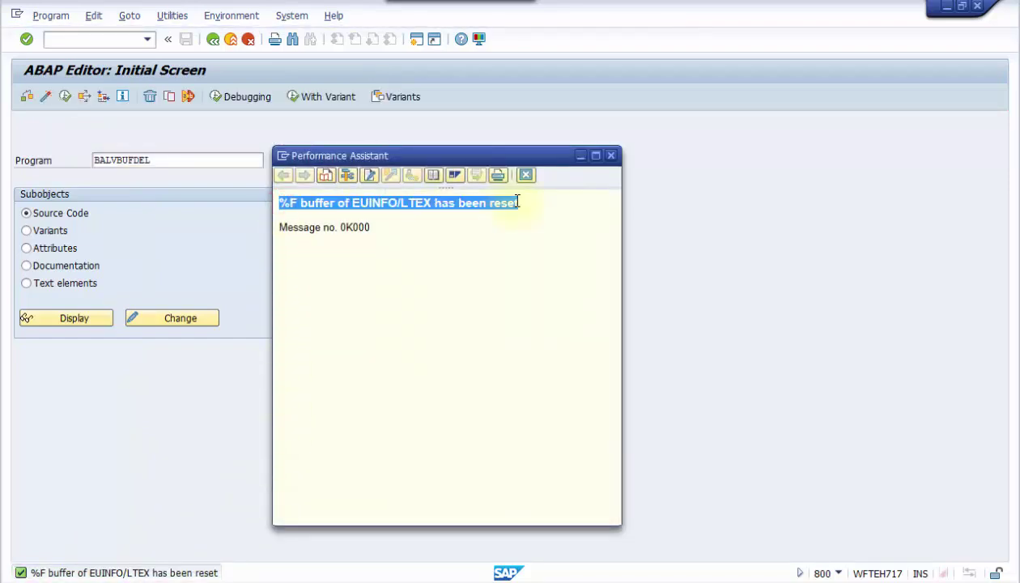
left_click(612, 156)
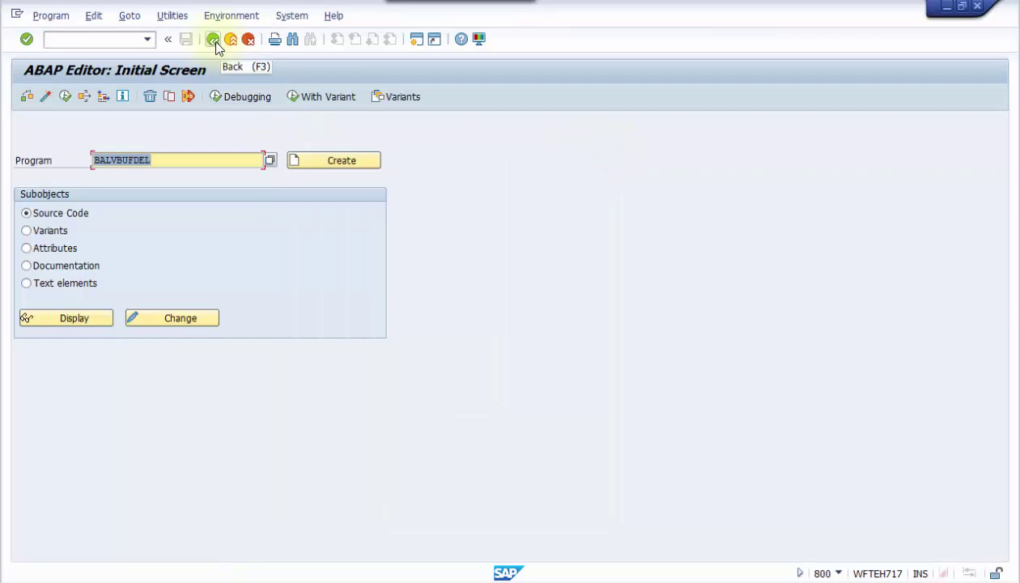
left_click(214, 39)
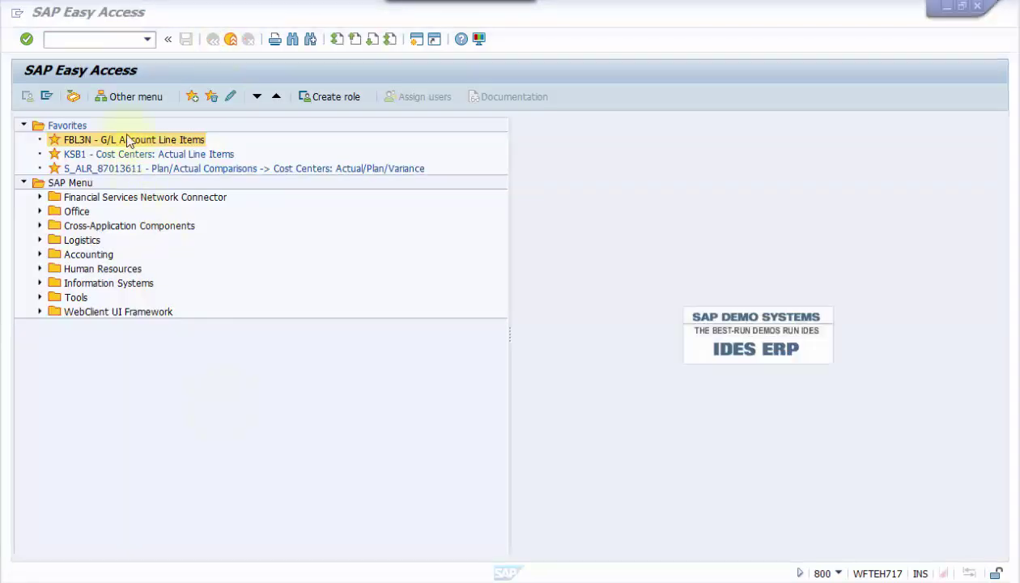
Step: Open the FBL3N report, restrict it to document number 100000035 through the dynamic selections, and execute it
double_click(127, 142)
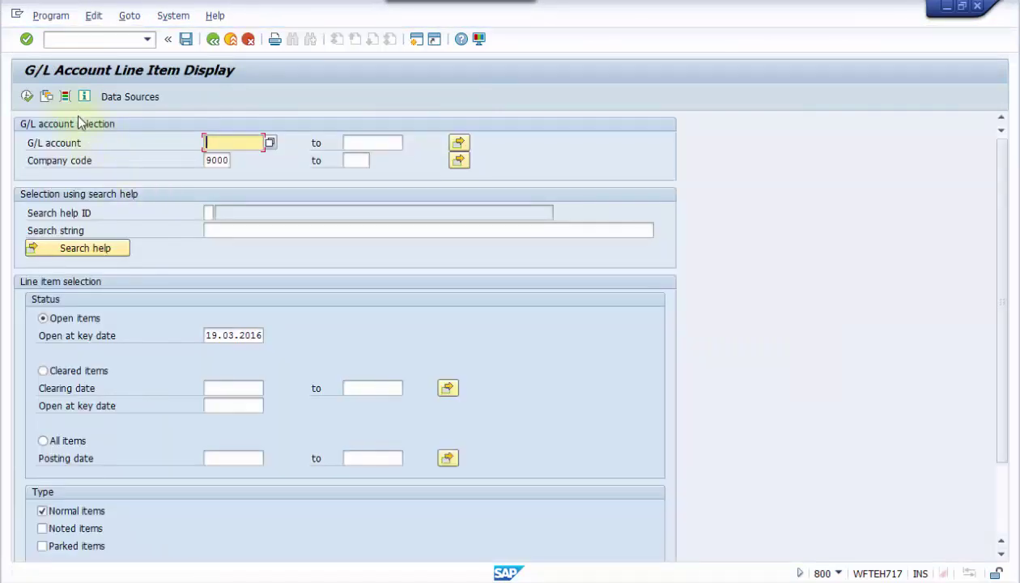
left_click(65, 97)
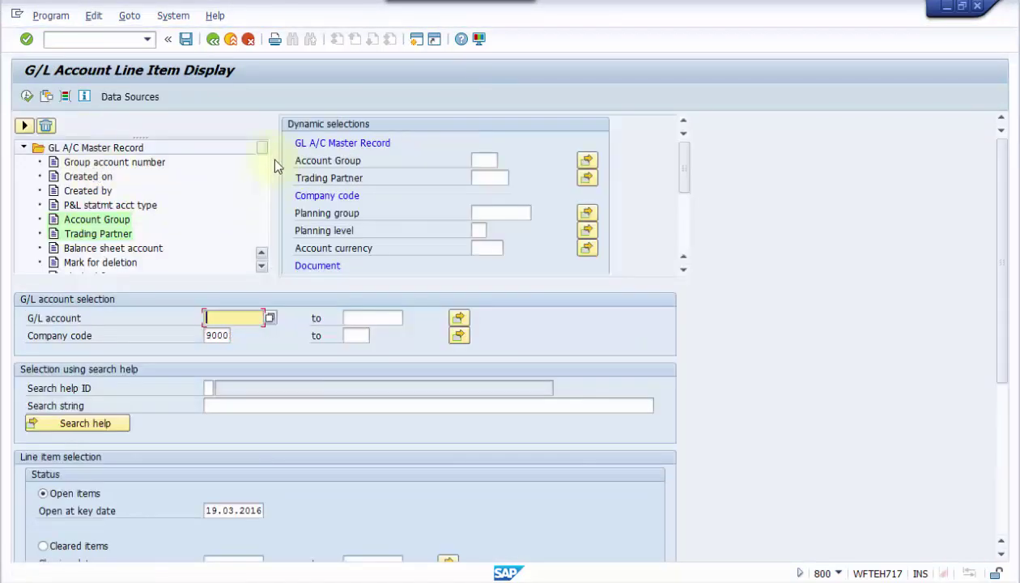
left_click_drag(262, 146, 276, 203)
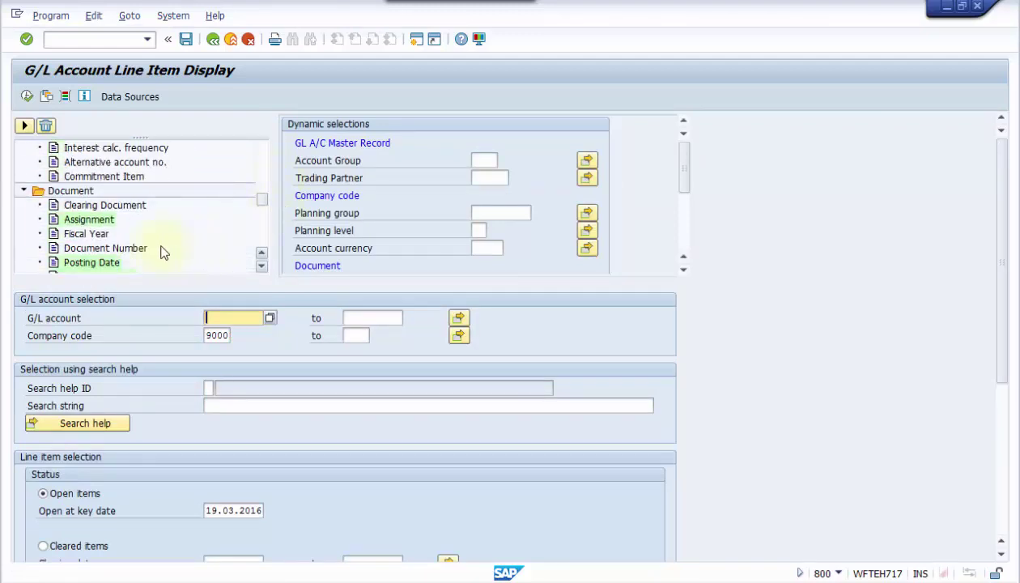
left_click(117, 244)
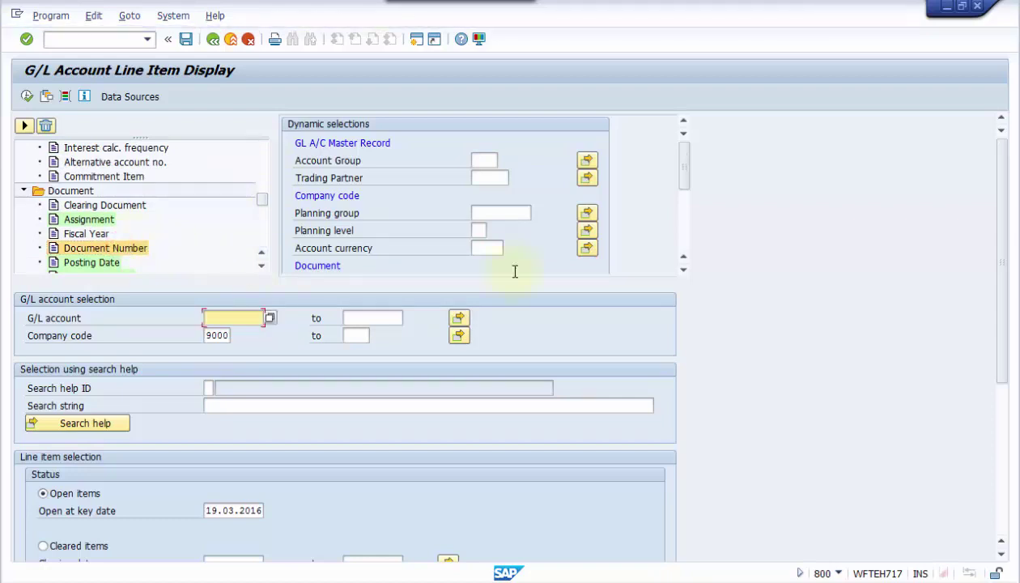
left_click_drag(687, 171, 689, 224)
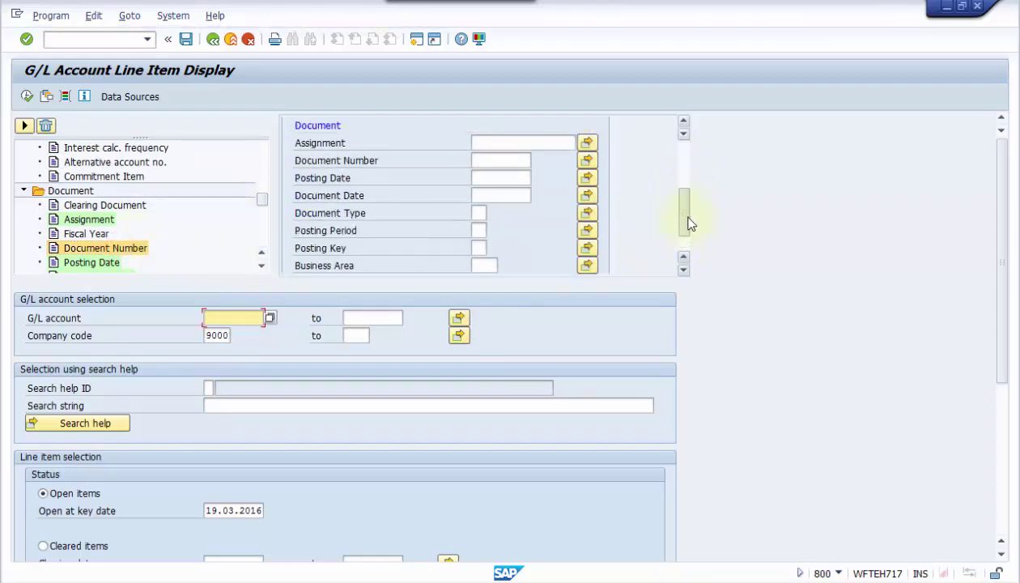
left_click(502, 161)
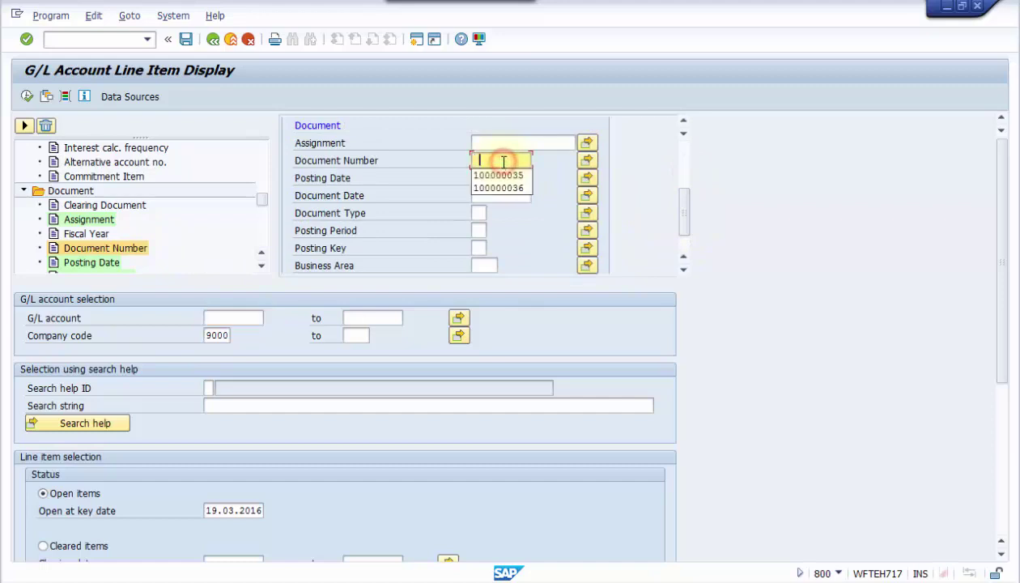
left_click(498, 175)
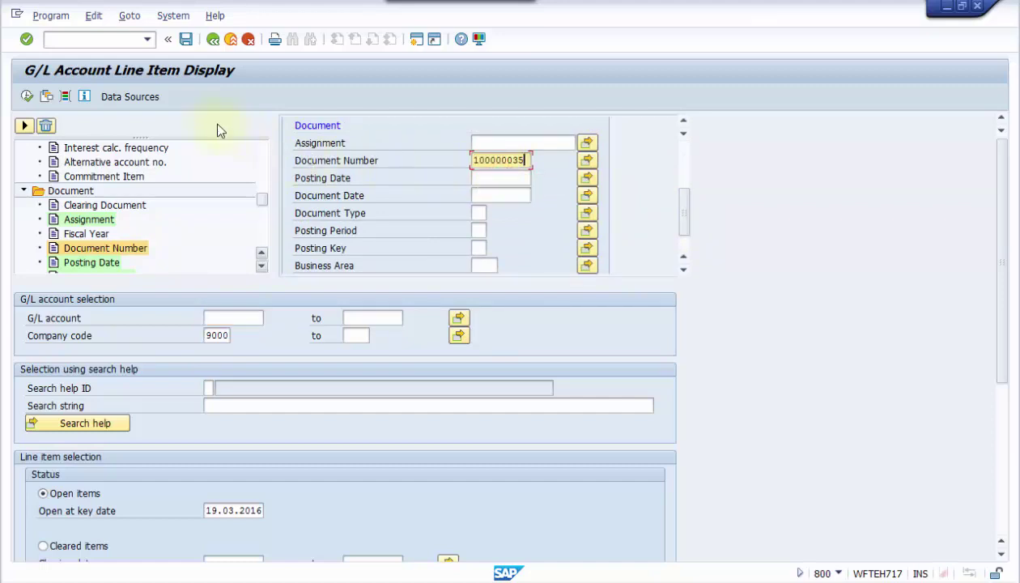
left_click(26, 97)
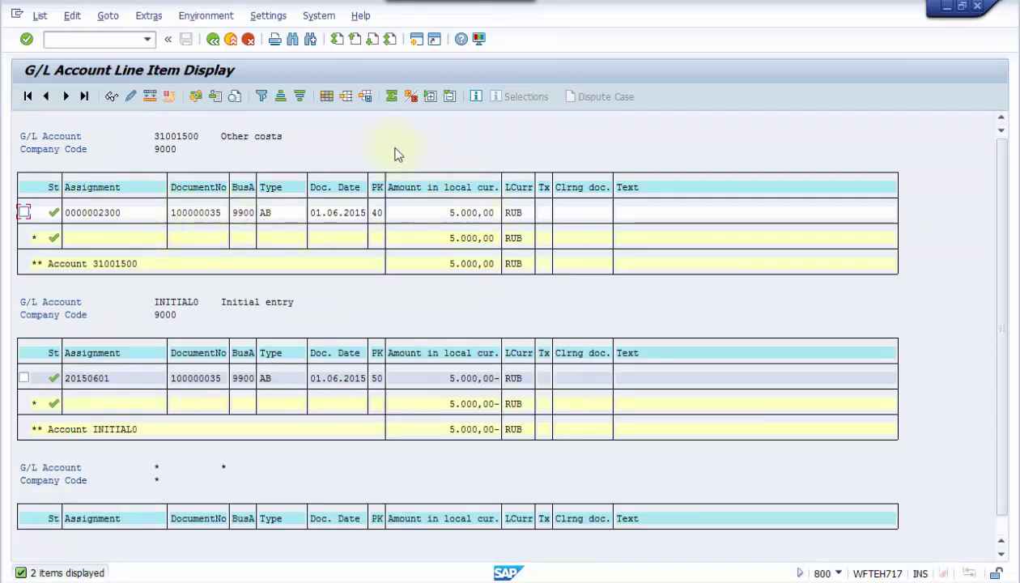
Step: Open the line item layout for changing, find the hidden field Location and add it to the displayed columns of line 1
left_click(328, 100)
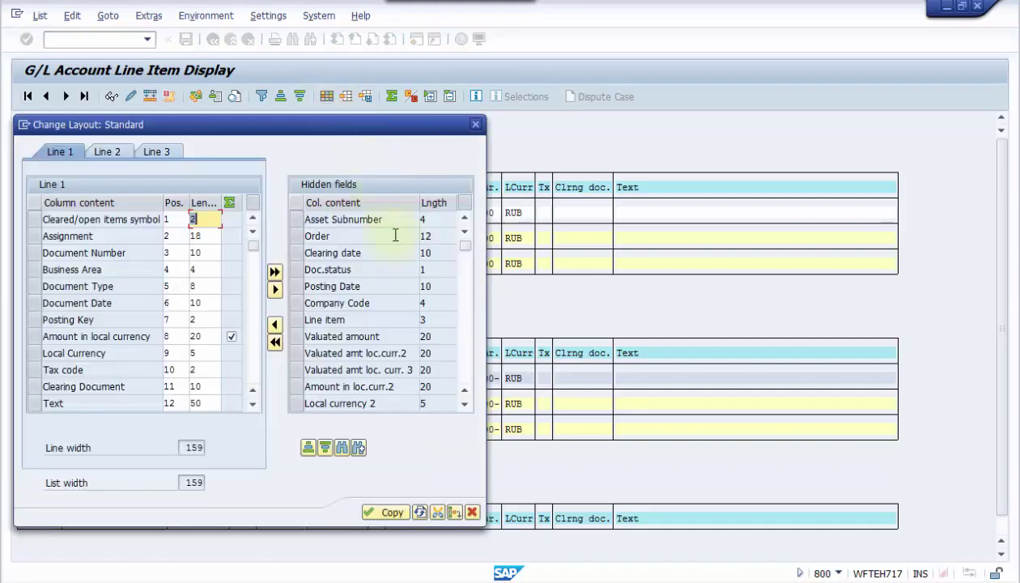
scroll(393, 252, "down", 4)
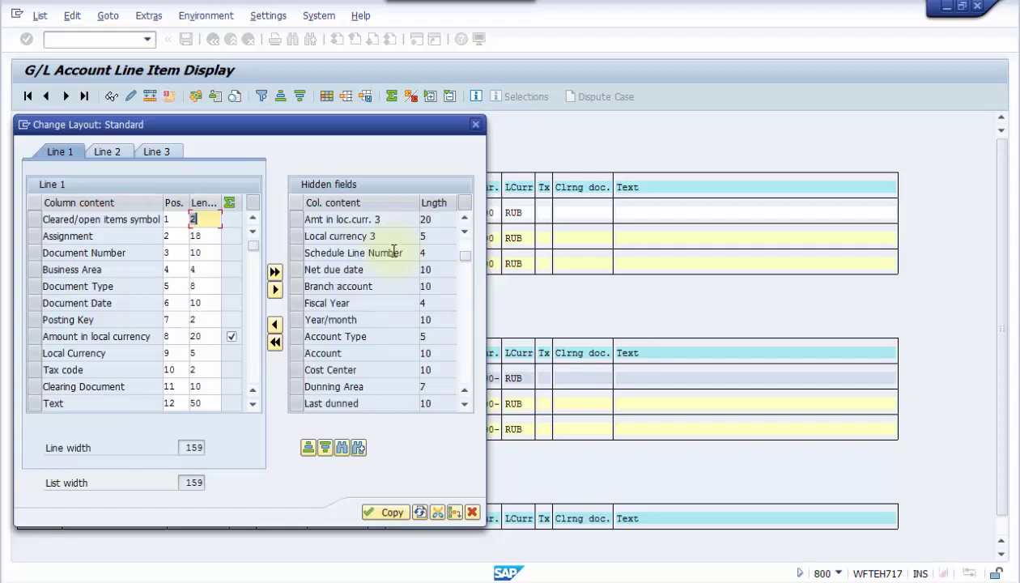
scroll(393, 251, "down", 1)
scroll(393, 252, "down", 1)
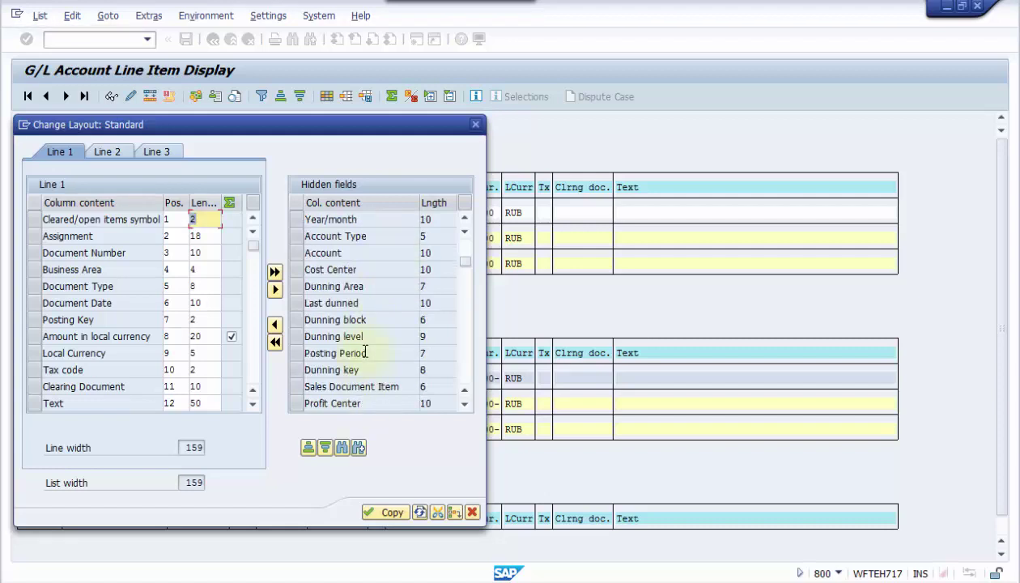
right_click(364, 350)
left_click(343, 448)
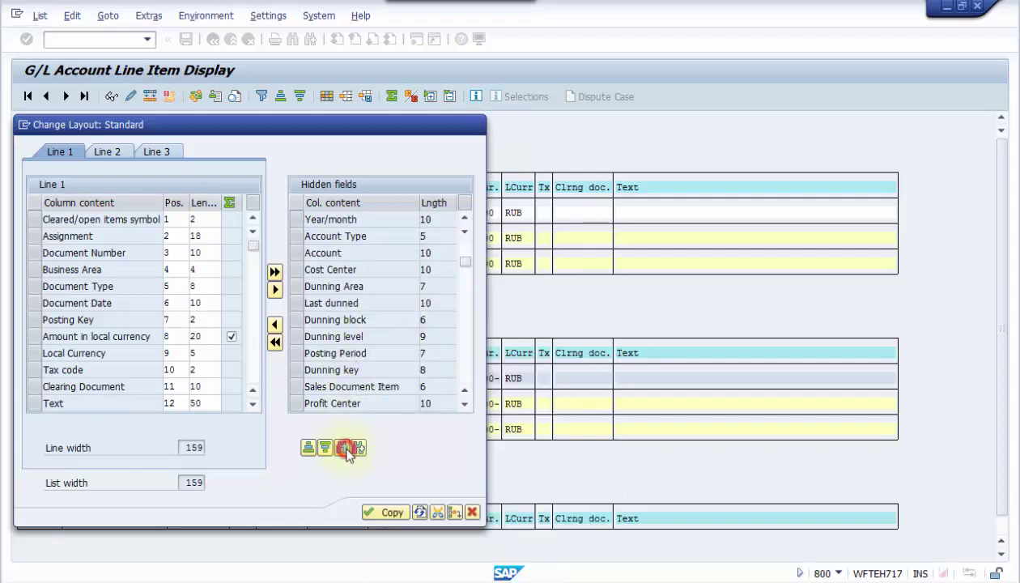
left_click(192, 243)
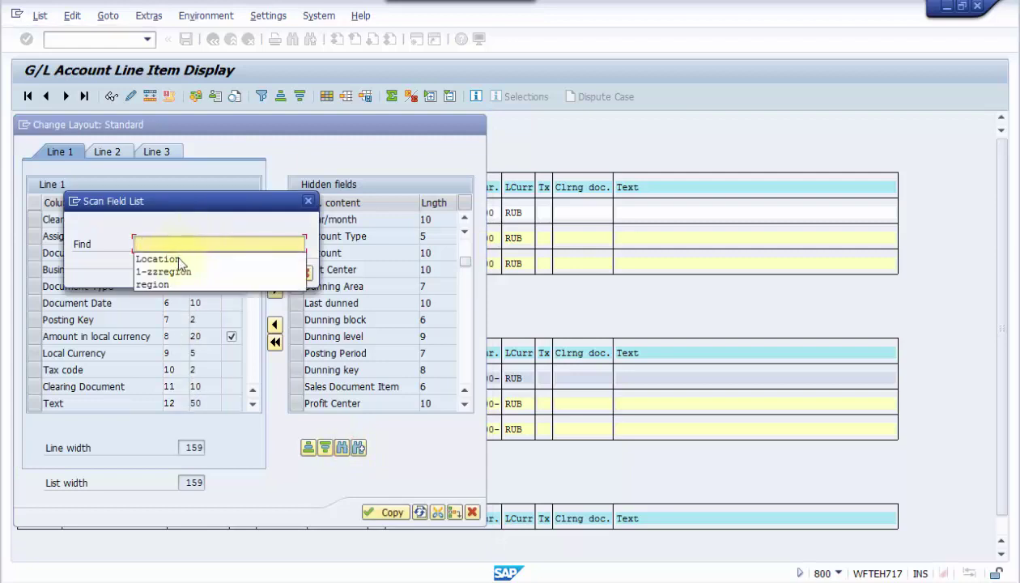
left_click(180, 260)
left_click(283, 271)
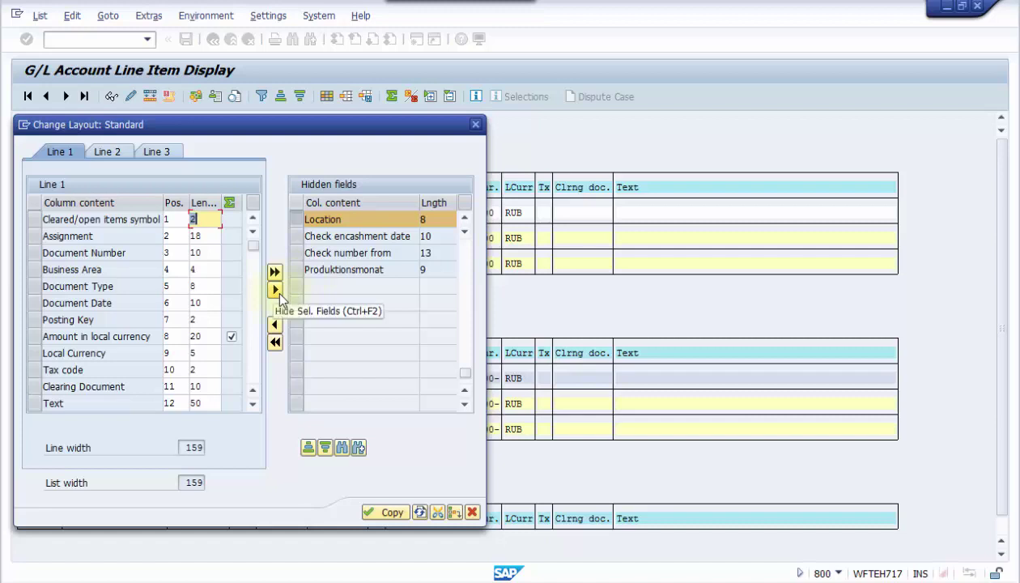
left_click(275, 324)
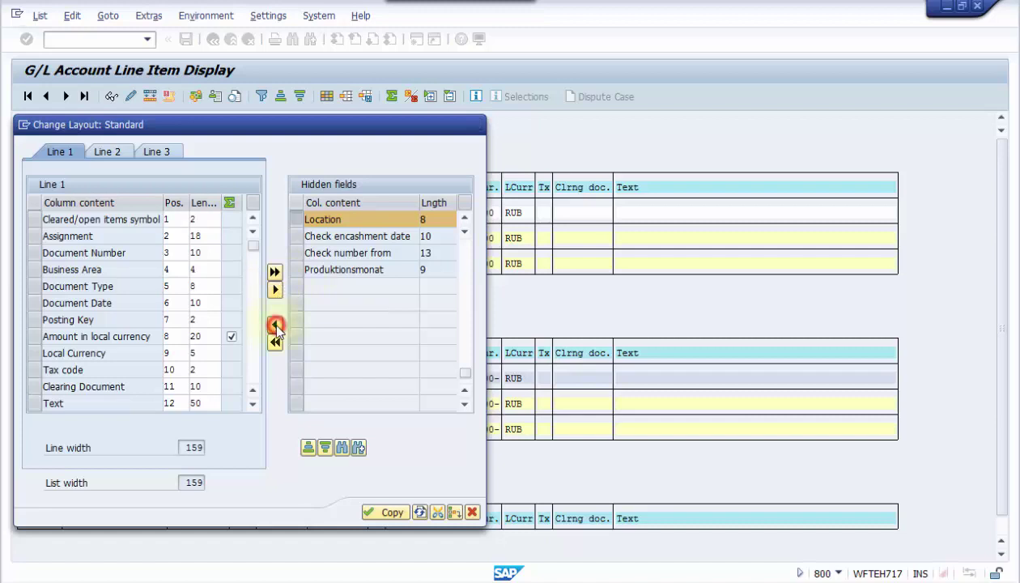
Step: Show the technical field names to check the one behind the added Location column, and apply the layout to the list
left_click_drag(252, 245, 256, 328)
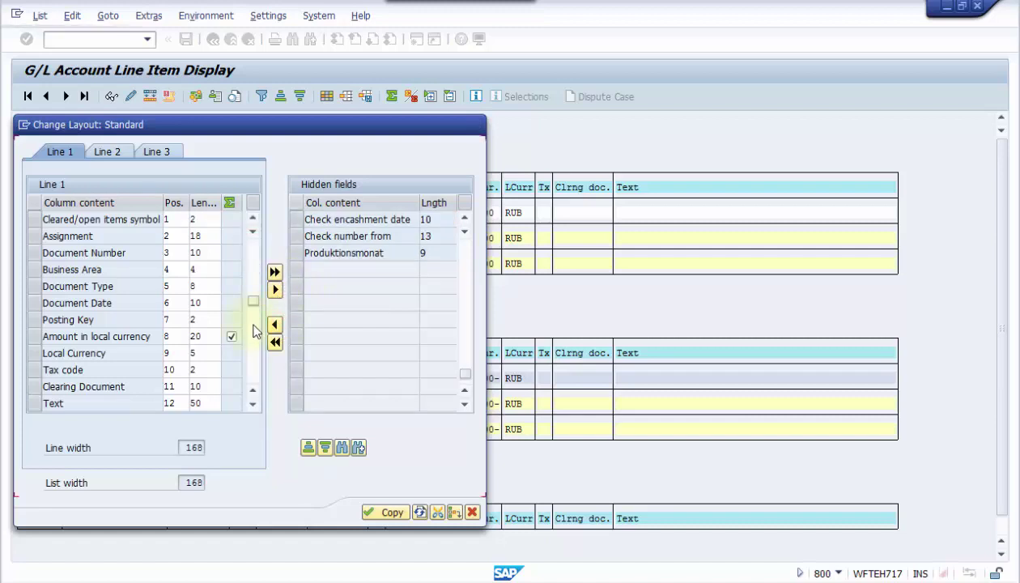
left_click(113, 338)
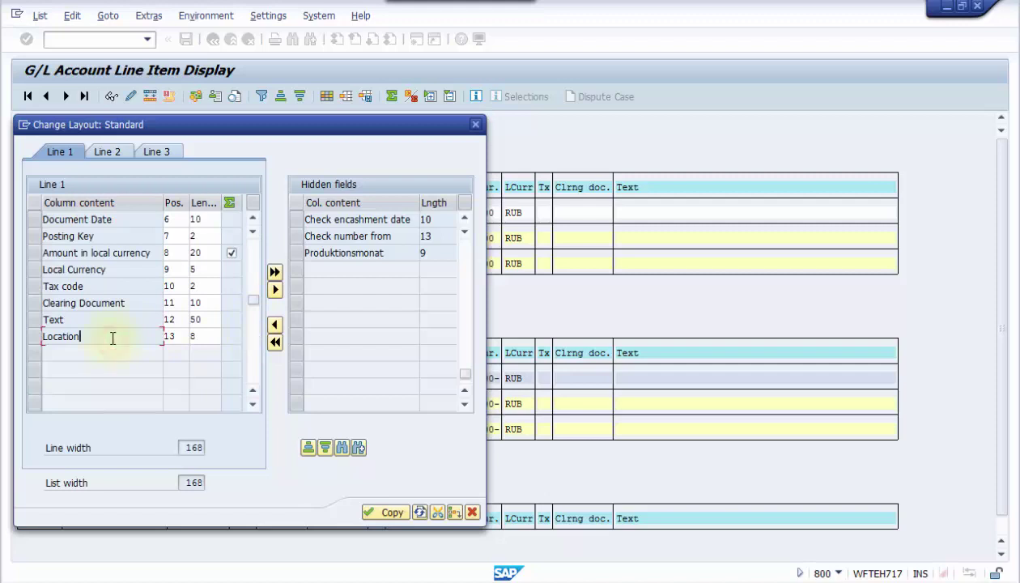
right_click(112, 339)
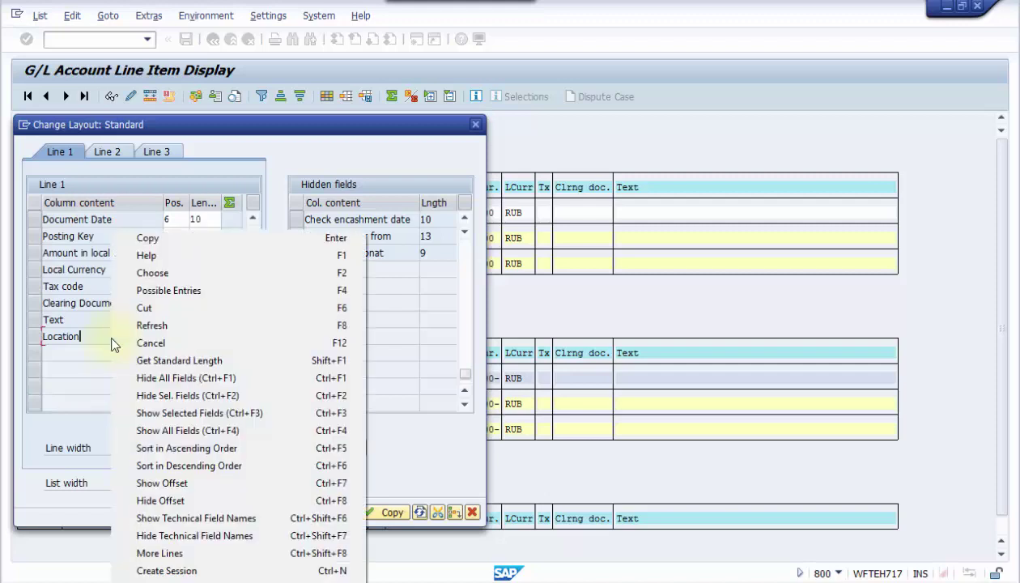
left_click(154, 518)
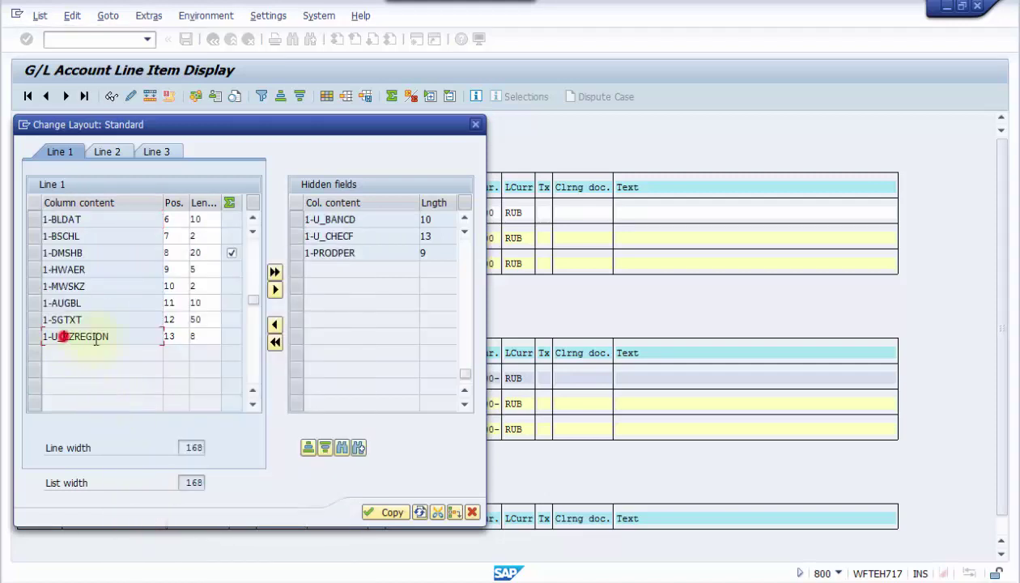
left_click_drag(63, 336, 119, 335)
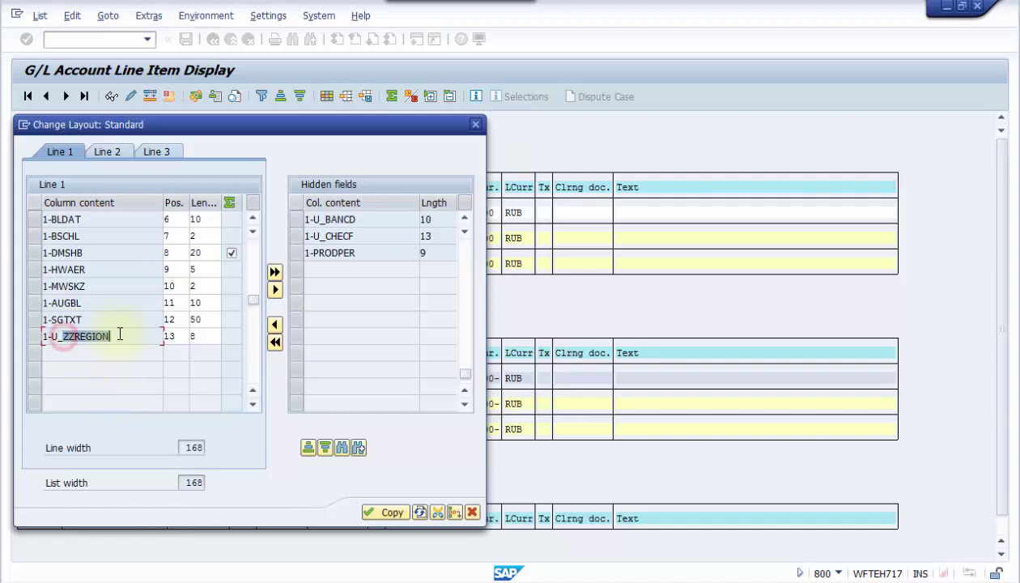
left_click(387, 514)
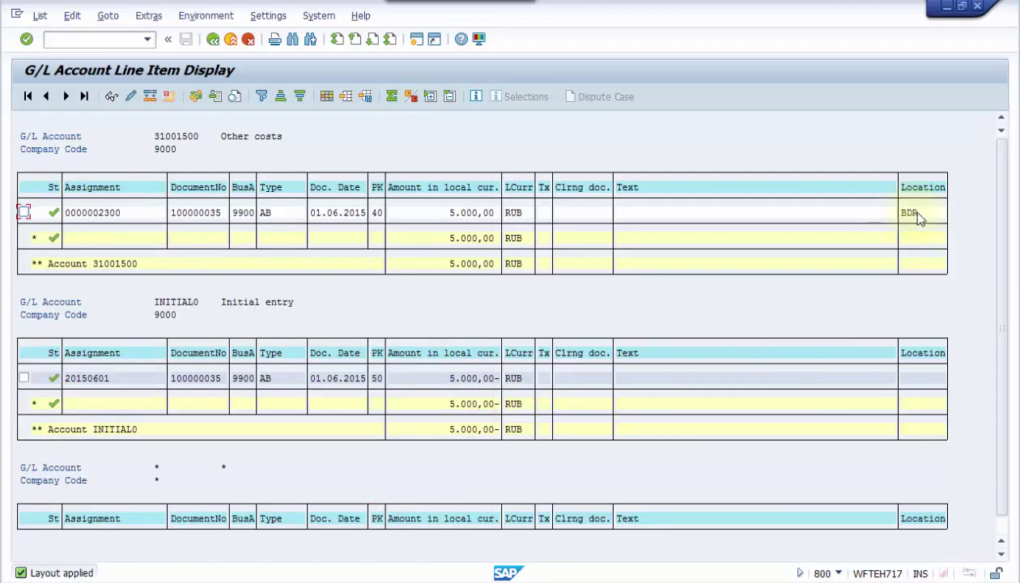
Step: Check the Location value of the line item on account 31001500 and leave the report back to SAP Easy Access
left_click_drag(912, 215, 770, 202)
left_click(906, 217)
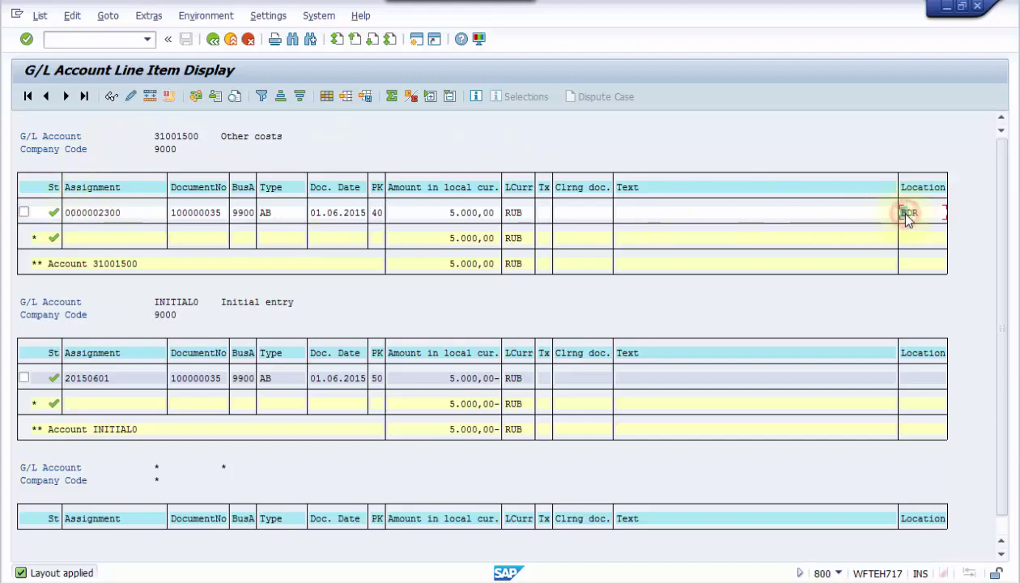
left_click(232, 40)
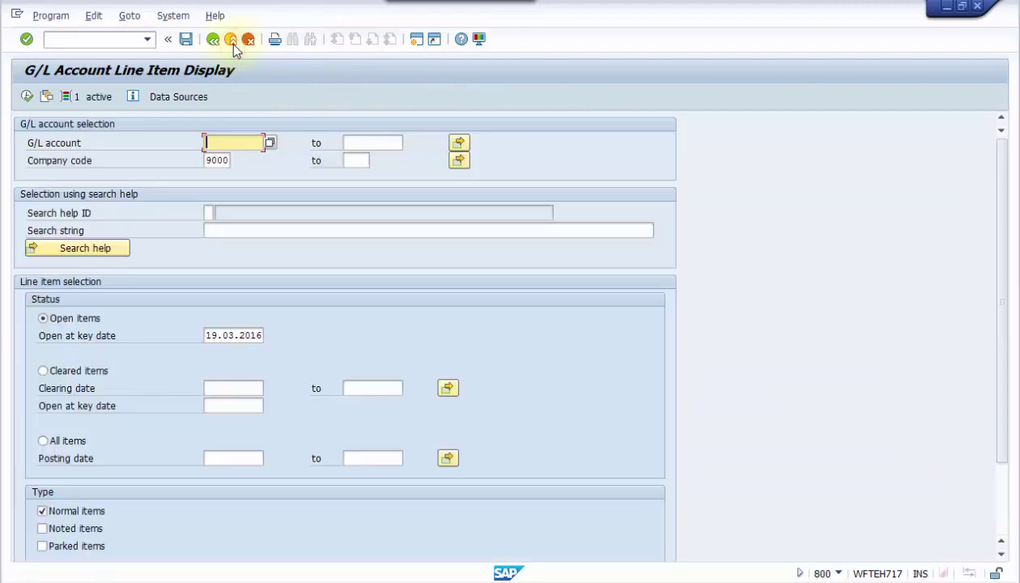
left_click(231, 41)
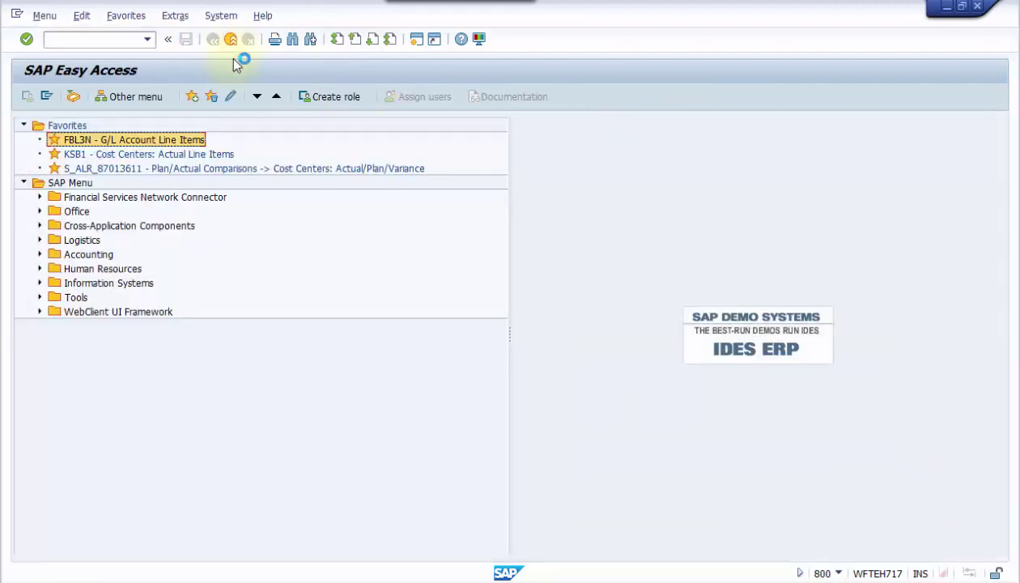